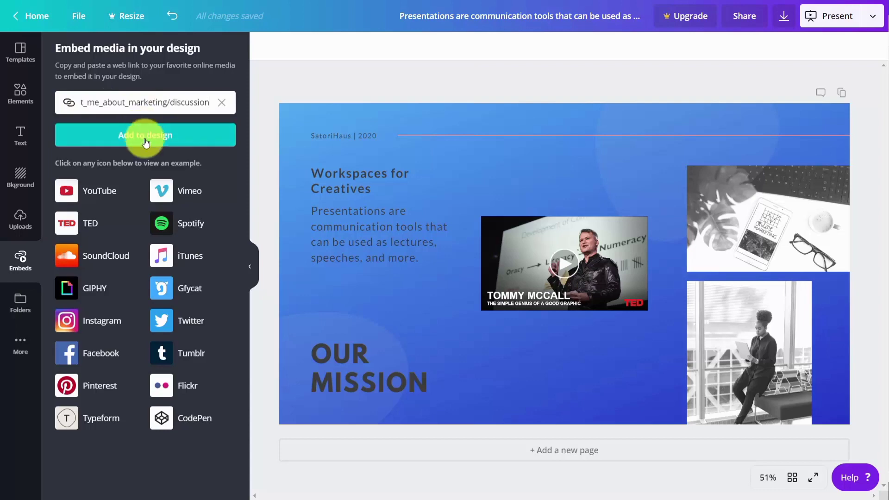
Embed the TED talk from the pasted link in the slide and delete the embedded video again
click(145, 138)
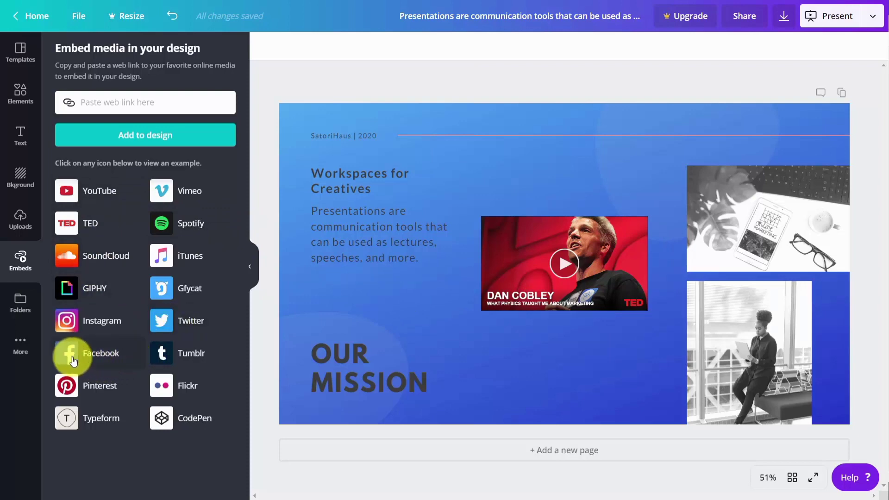
click(22, 340)
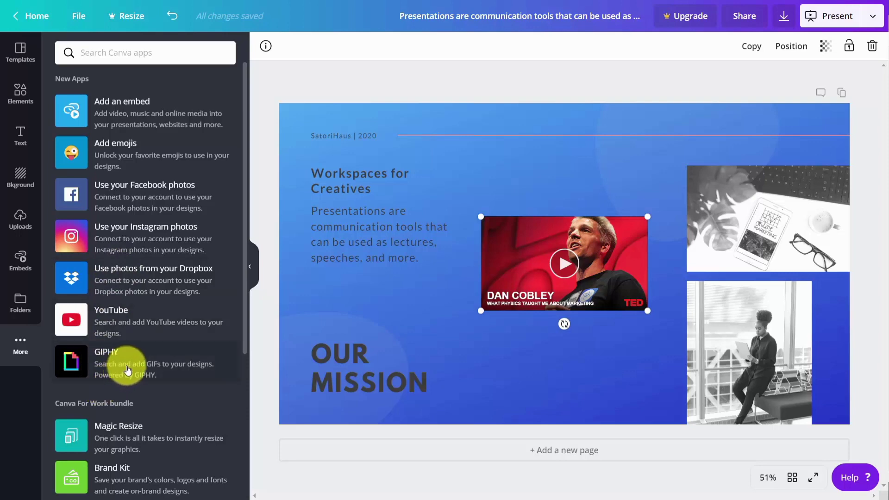
key(Delete)
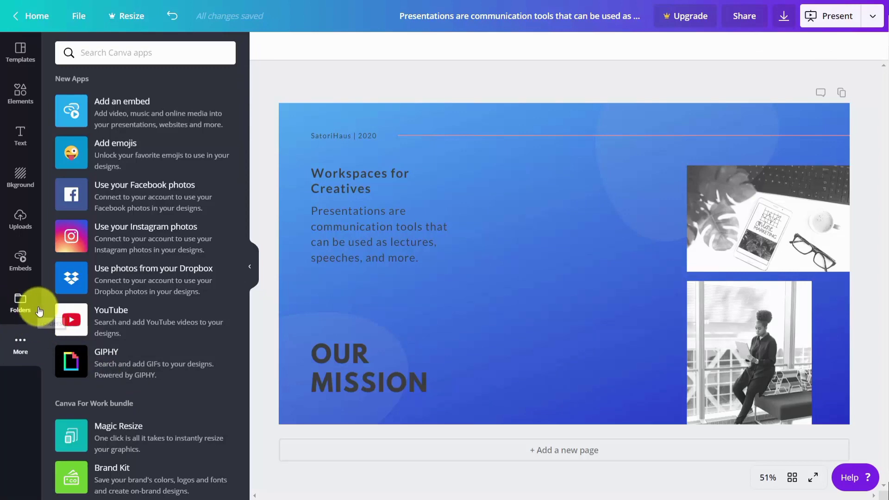
Add the emoji app to the editor from the list of available apps
click(71, 153)
click(69, 105)
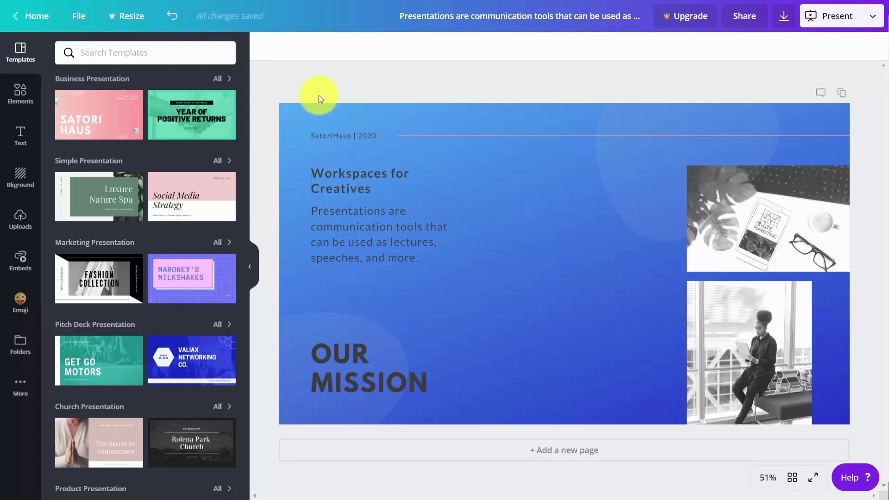
Download the design as a PNG, save it under the suggested file name, and open the downloaded image
click(783, 18)
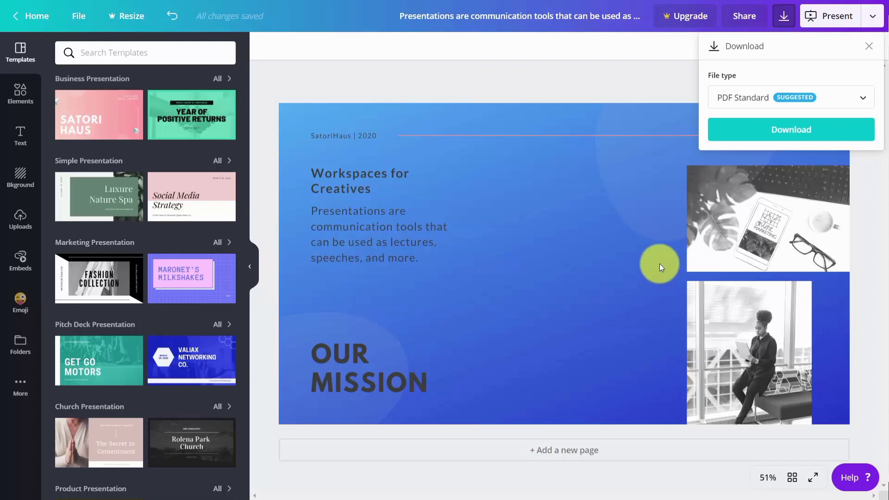
click(840, 97)
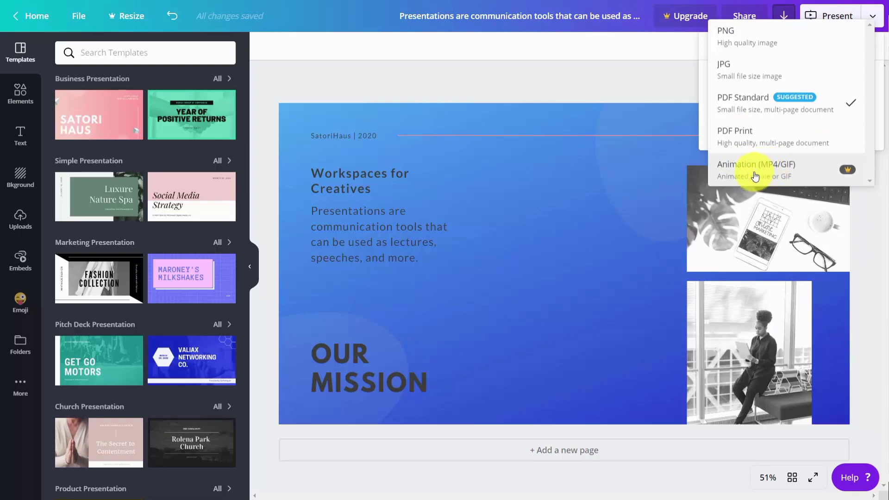
click(731, 39)
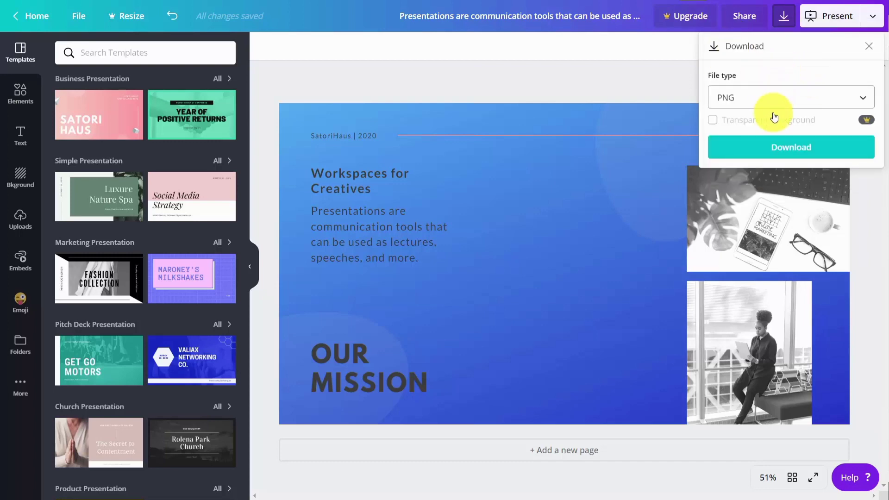
click(781, 150)
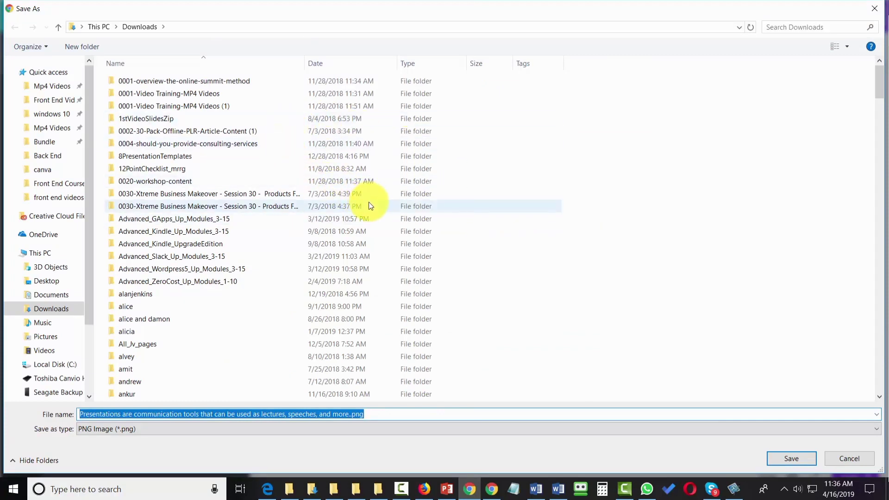
key(Return)
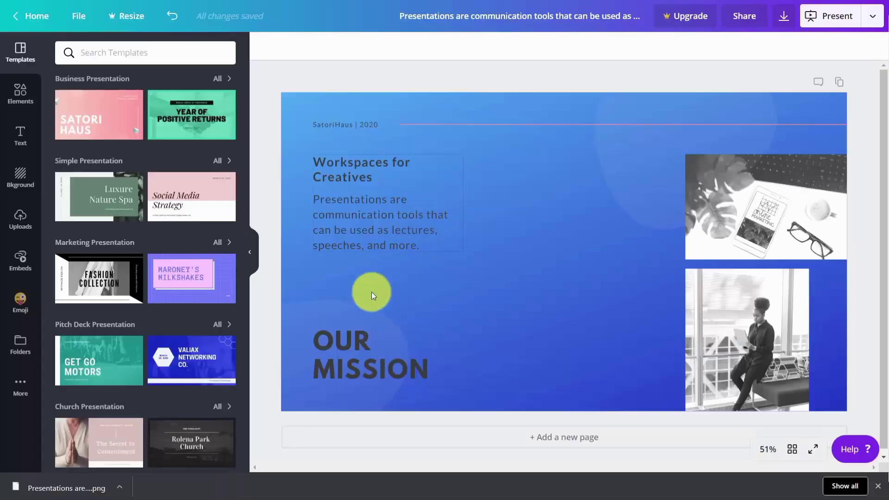
click(58, 488)
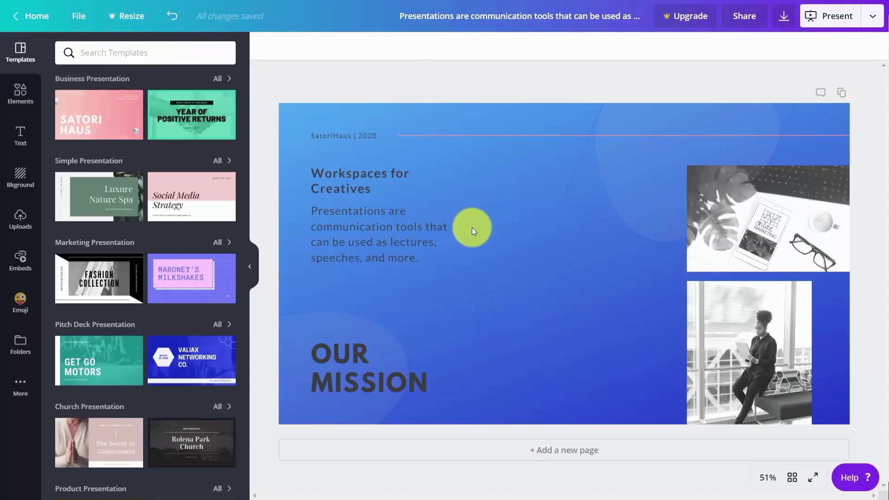
Download the design as a PDF Standard file into the "images downloaded" folder and check the saved file
click(782, 21)
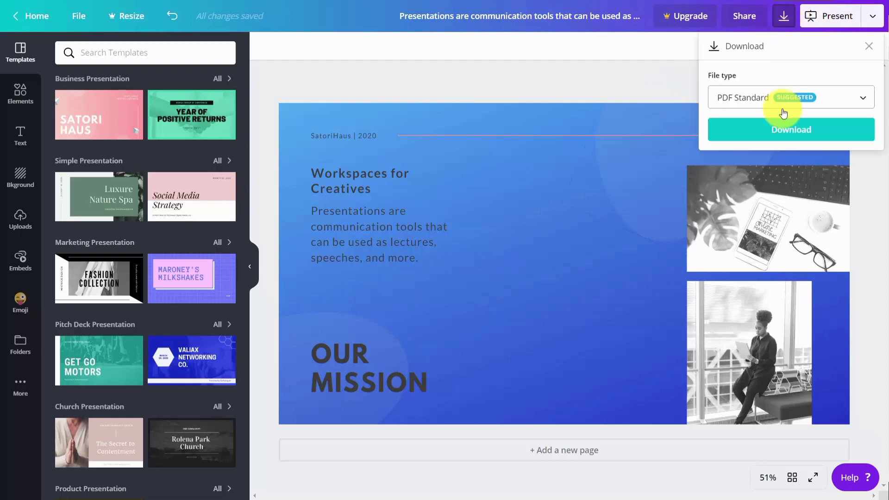
click(790, 134)
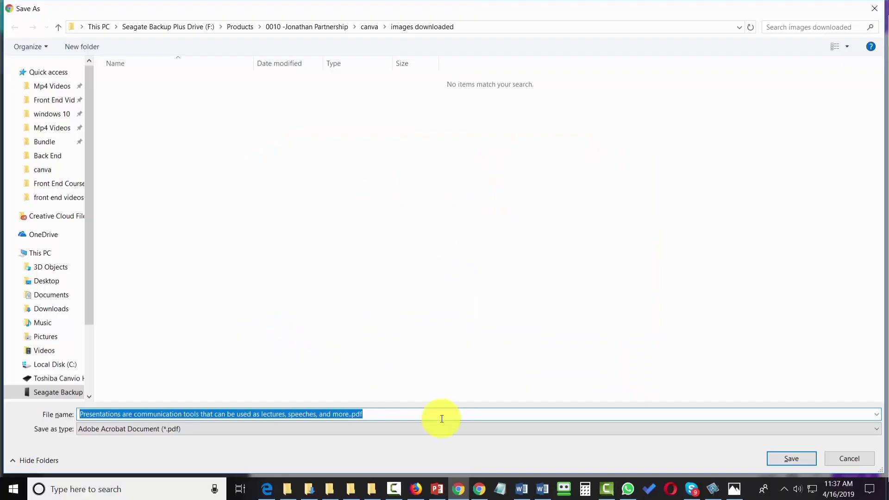
click(775, 457)
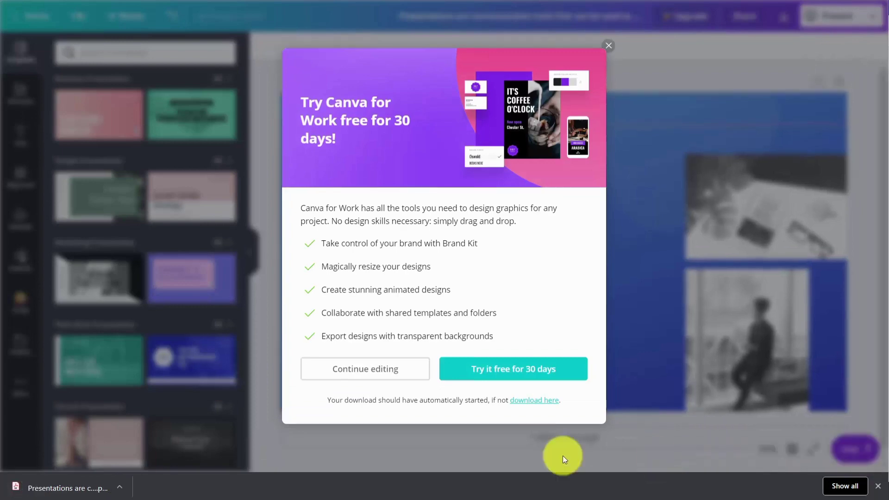
click(84, 492)
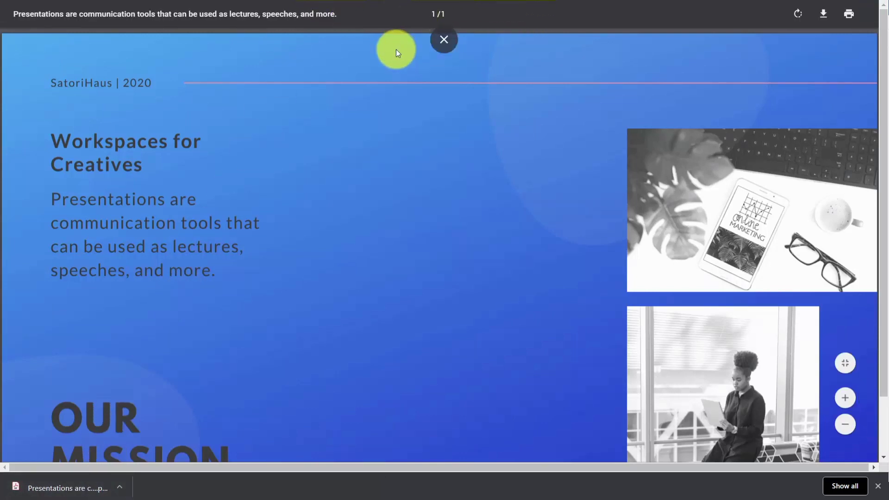
click(444, 40)
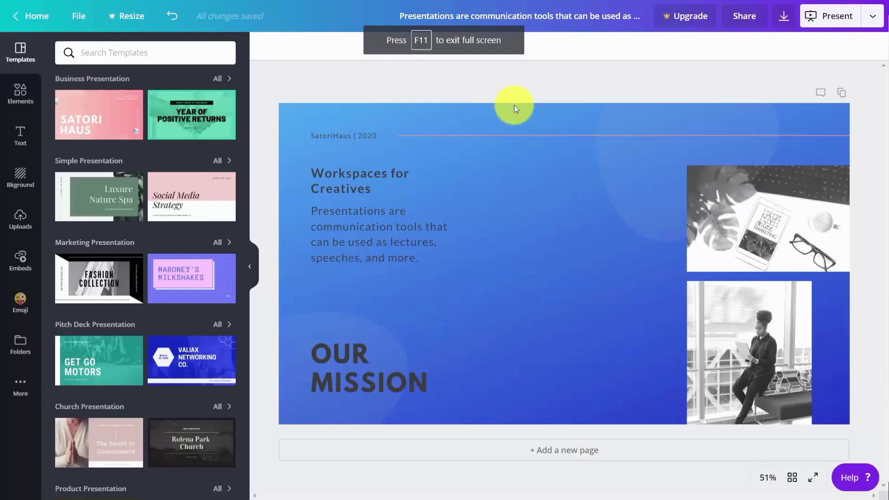
Download the design as a PDF Print file without crop marks and bleed, and open the downloaded file
click(781, 20)
click(781, 93)
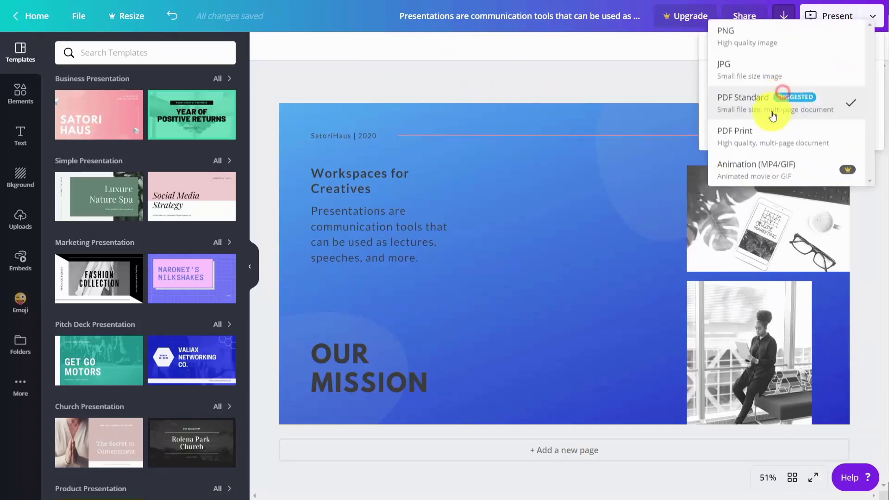
click(761, 138)
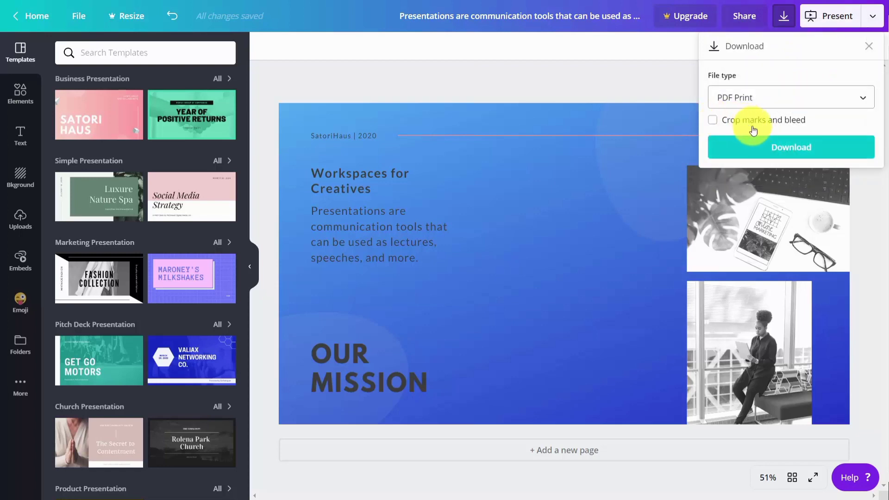
click(775, 148)
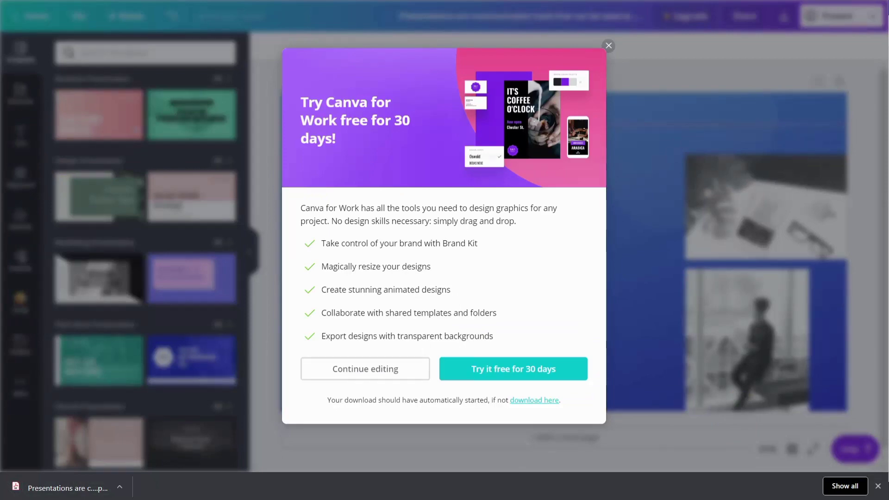
click(87, 494)
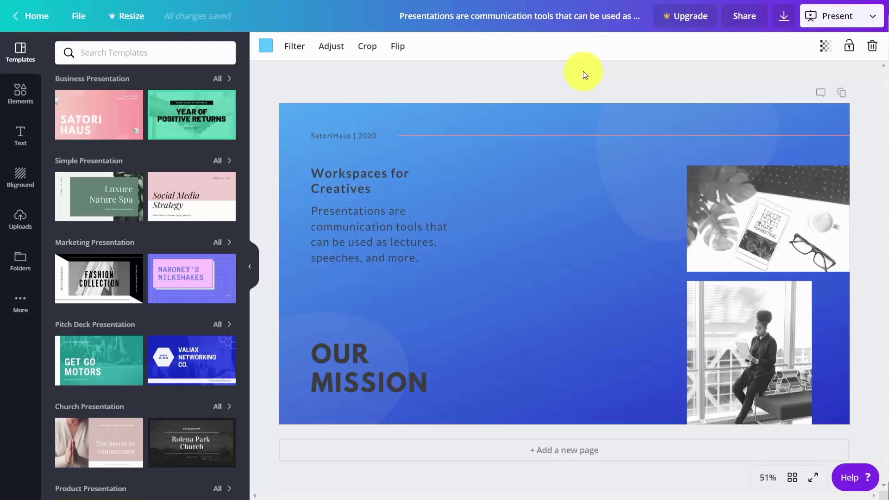
Start presenting the design with the presentation type set to Presenter view
click(871, 16)
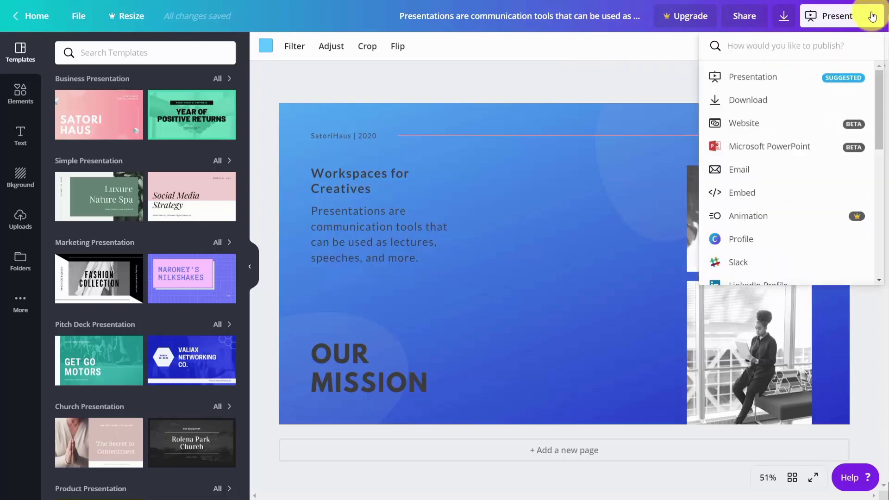
click(757, 80)
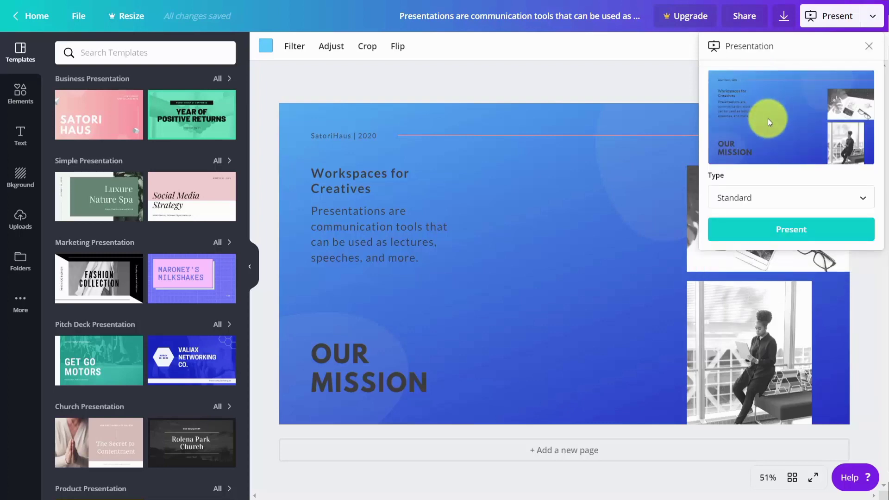
click(861, 200)
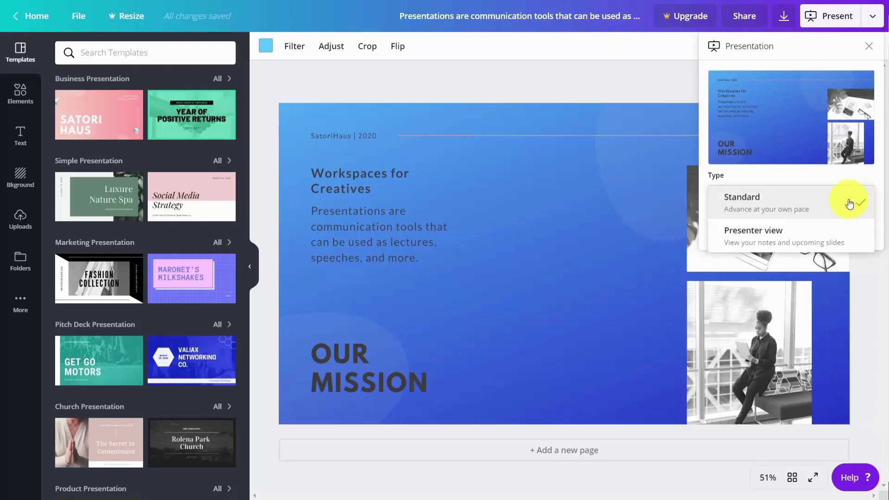
click(782, 233)
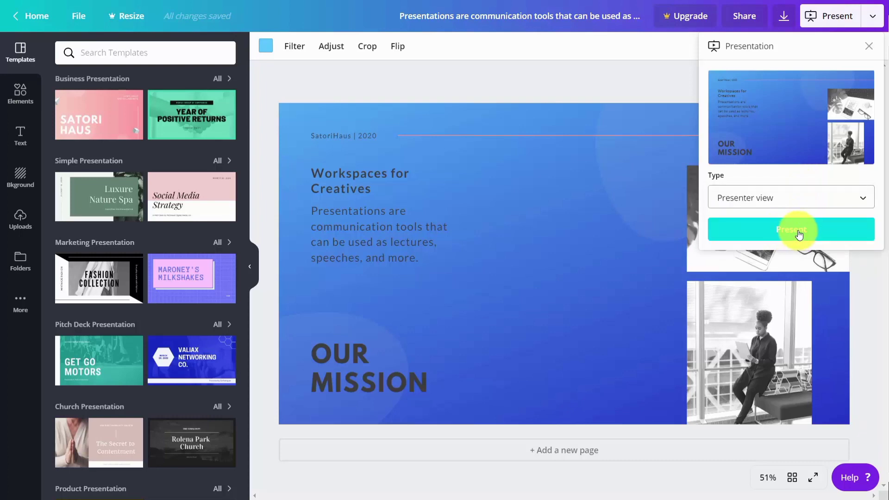
click(799, 233)
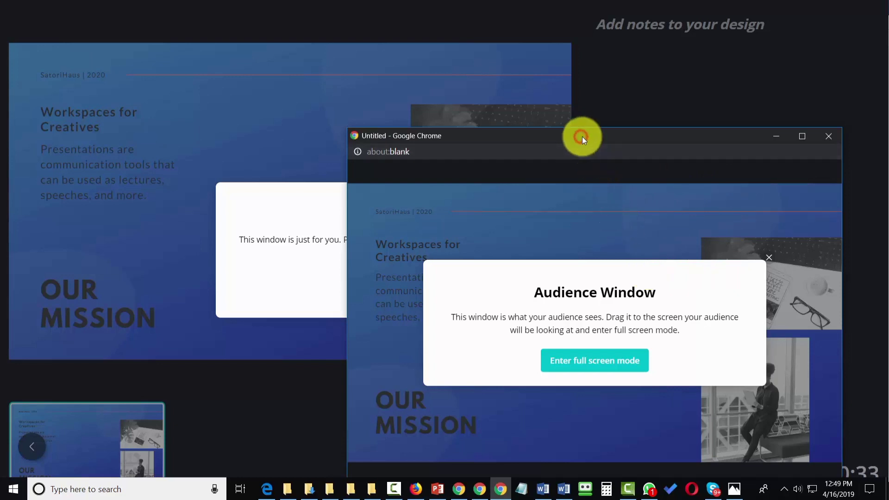
Move the audience window onto the second screen and dismiss the Presenter Window notice
drag(581, 137, 583, 138)
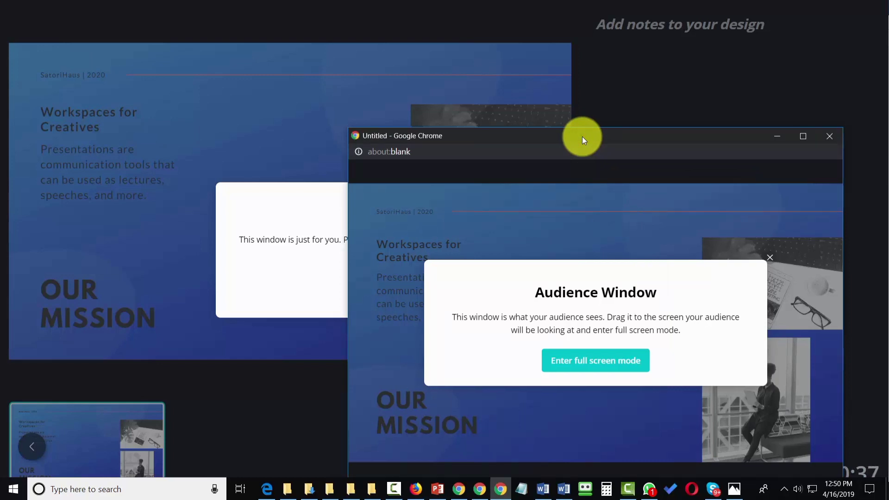
drag(582, 137, 888, 123)
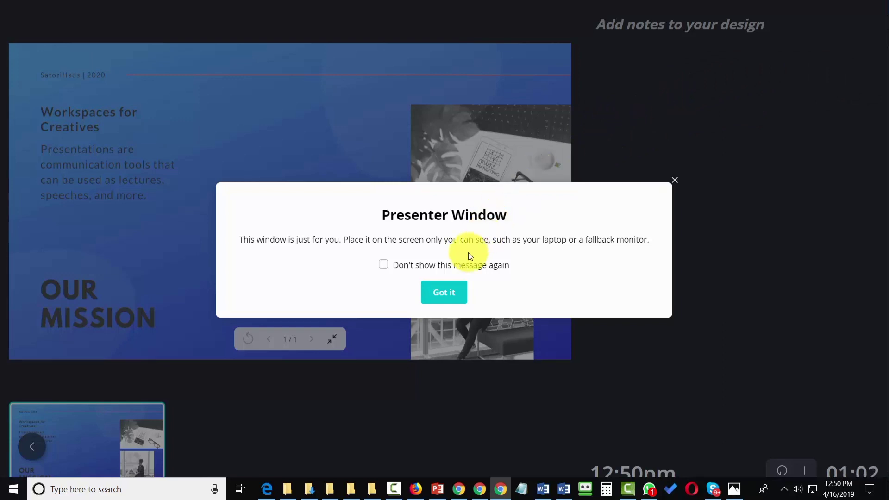
click(441, 294)
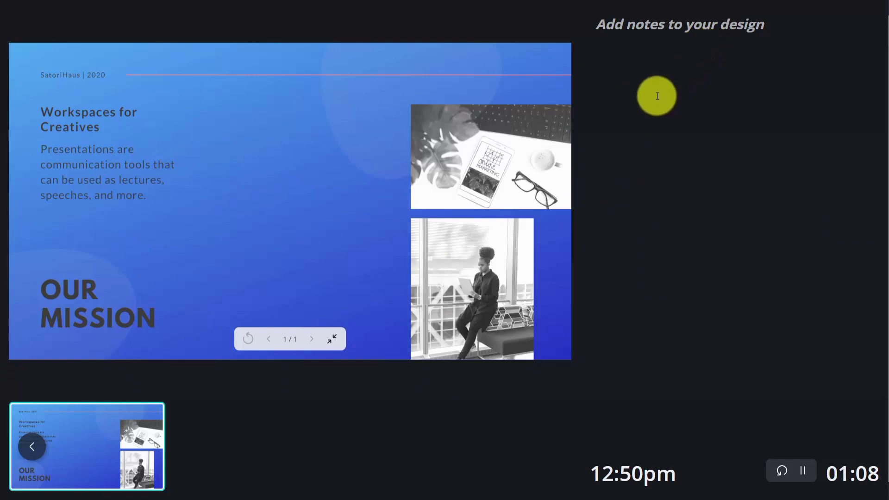
Switch to the Canva for Work upgrade page, compare the features of the available plans, and choose yearly payment
key(alt+Tab)
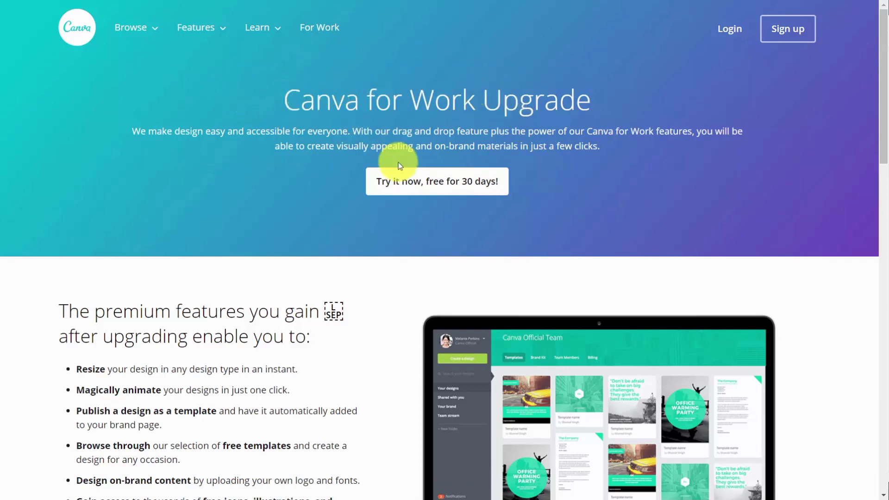
click(429, 192)
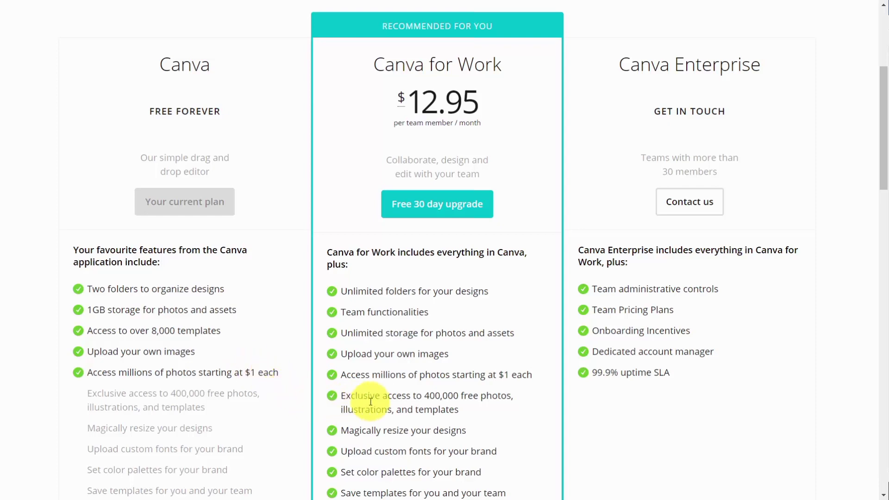
scroll(361, 398, down, 4)
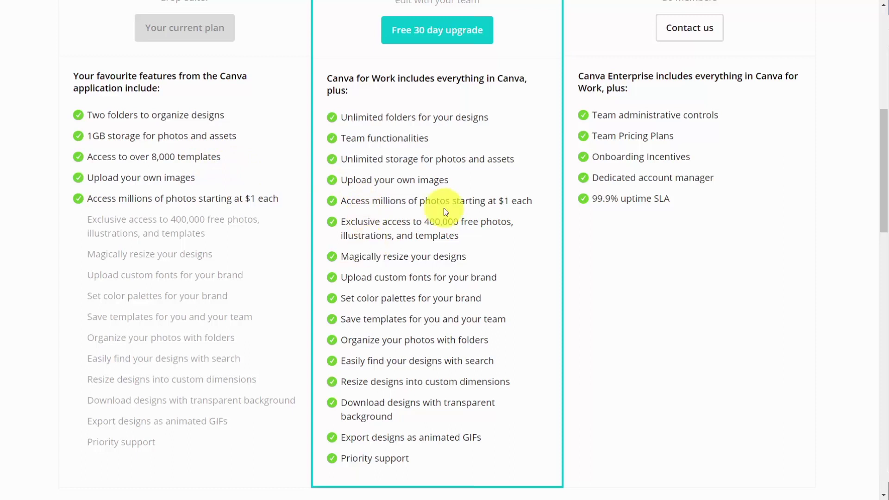
scroll(444, 208, up, 9)
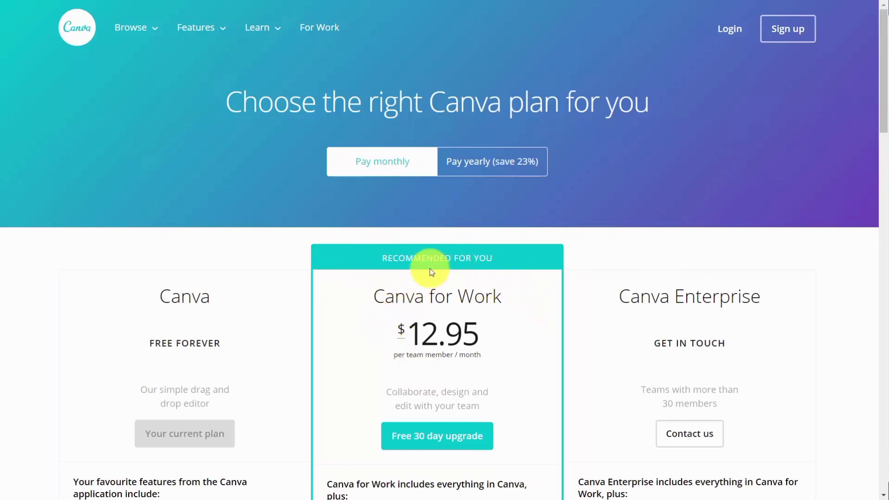
click(462, 168)
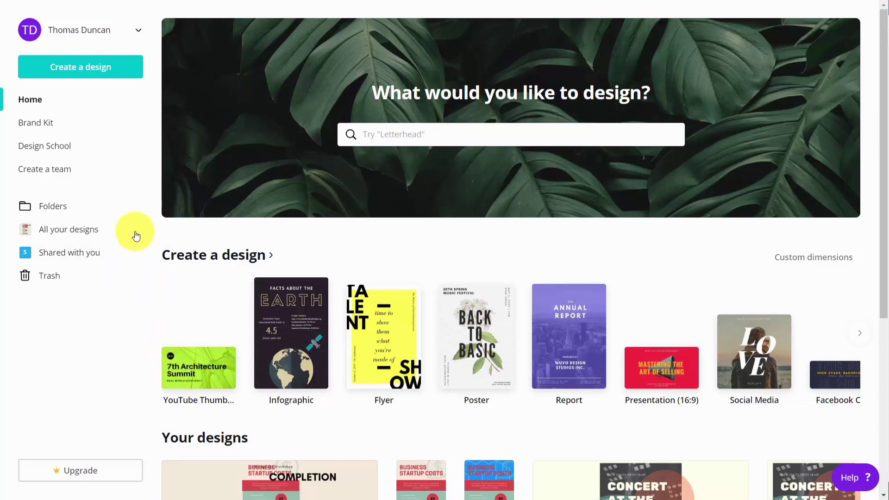
Go to the account's public profile and open its information for editing
click(95, 31)
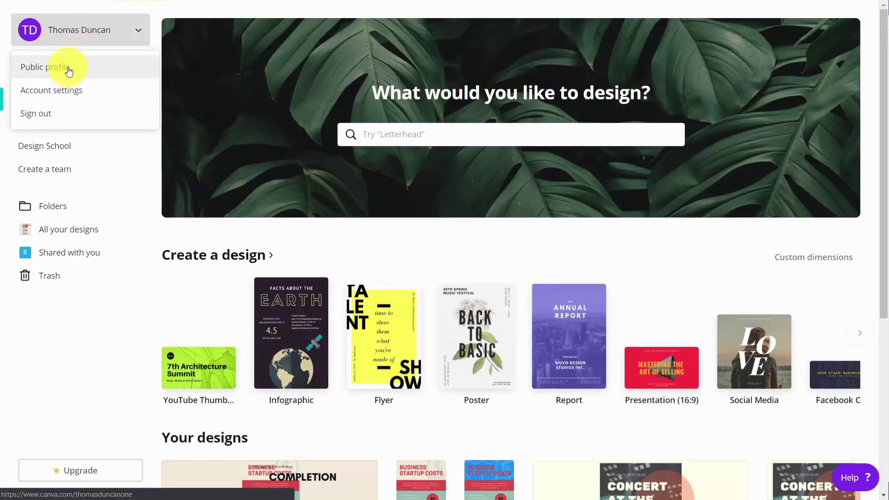
click(69, 70)
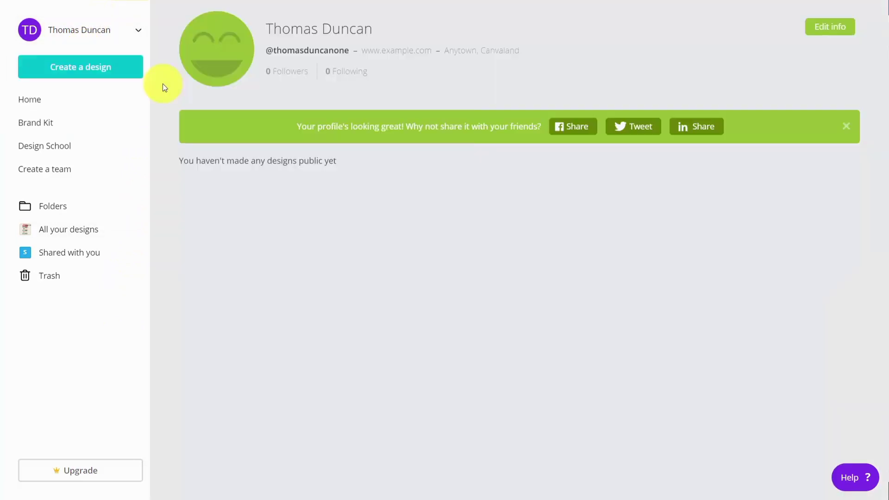
click(828, 28)
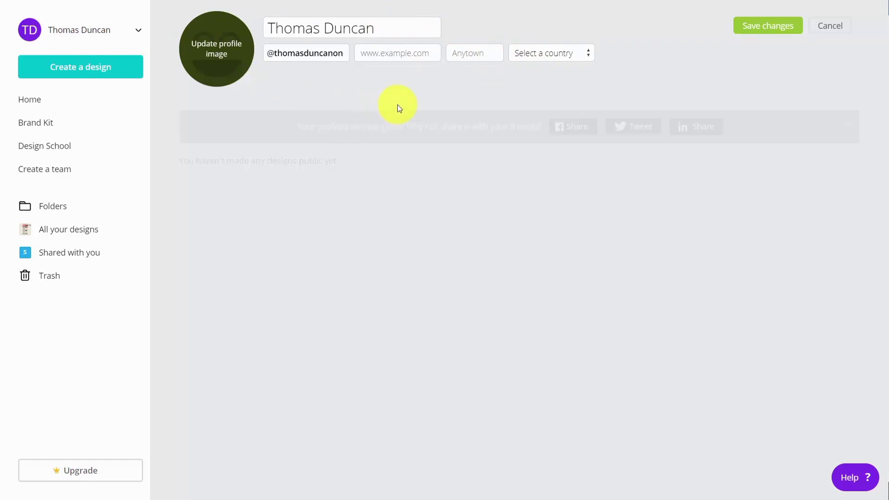
Discard the profile edits and review the Billing & Teams, Print orders and Account pages of the account settings
click(835, 42)
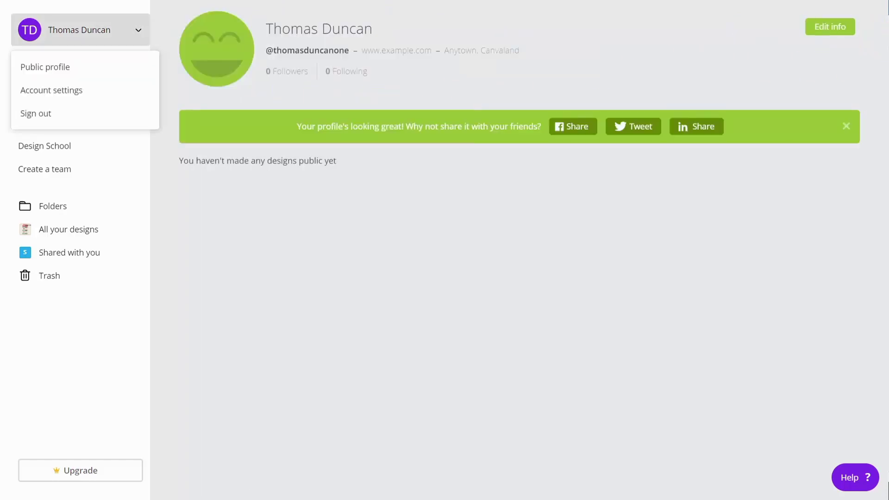
click(51, 90)
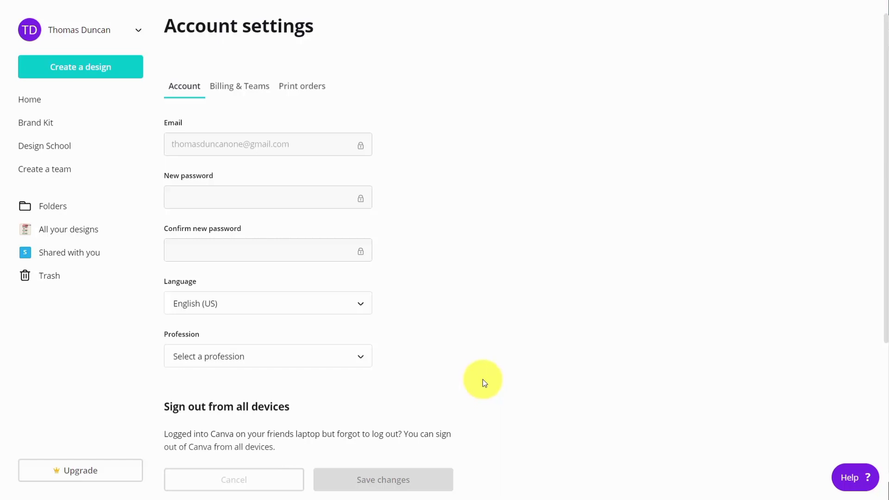
click(248, 87)
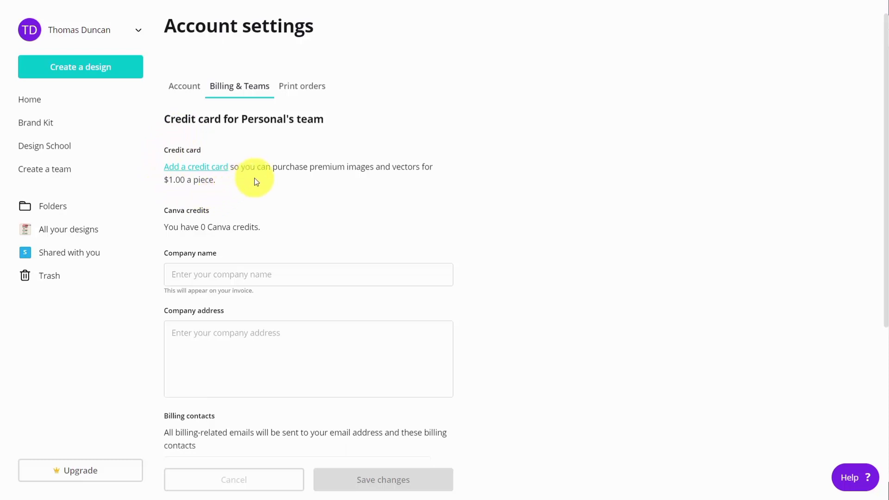
scroll(348, 202, down, 4)
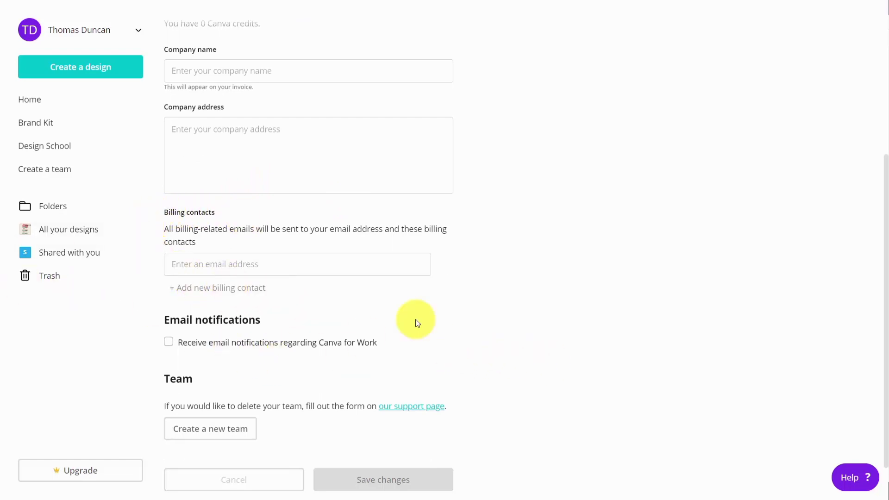
click(259, 265)
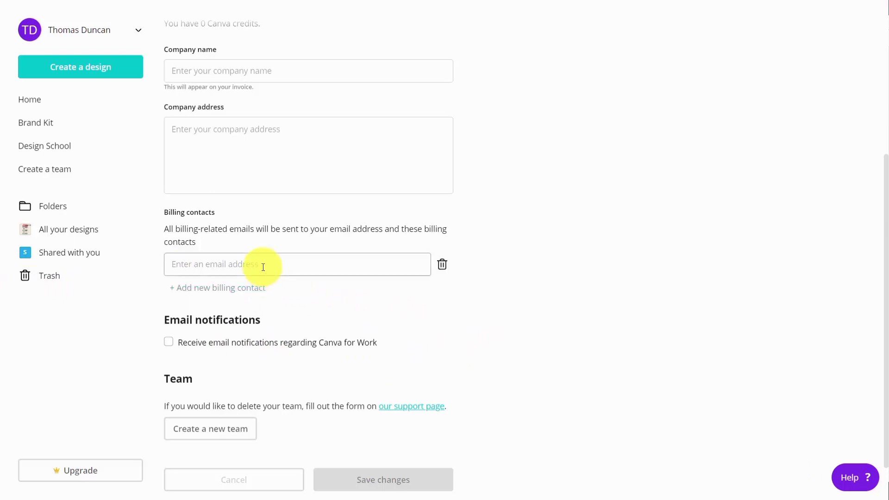
scroll(320, 153, up, 5)
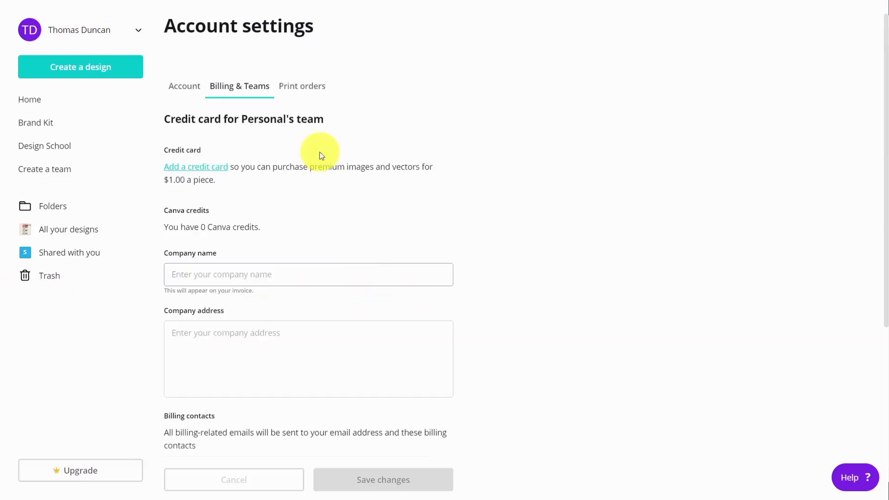
click(309, 92)
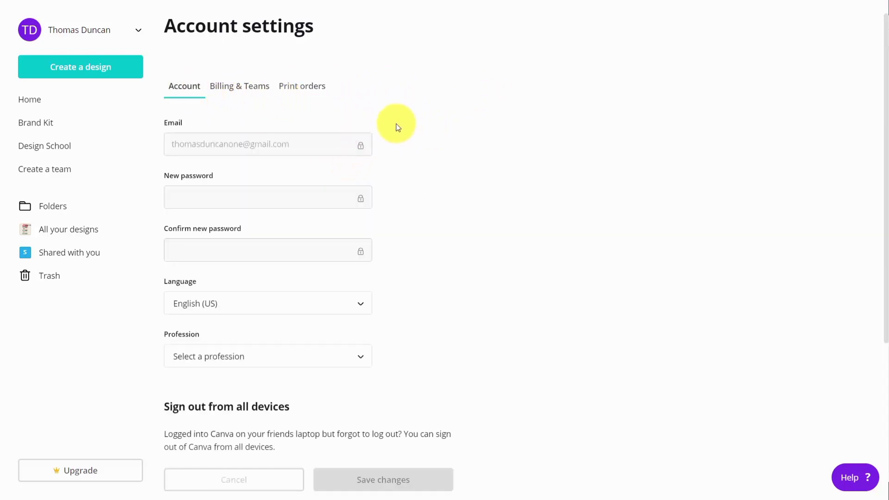
scroll(396, 123, down, 4)
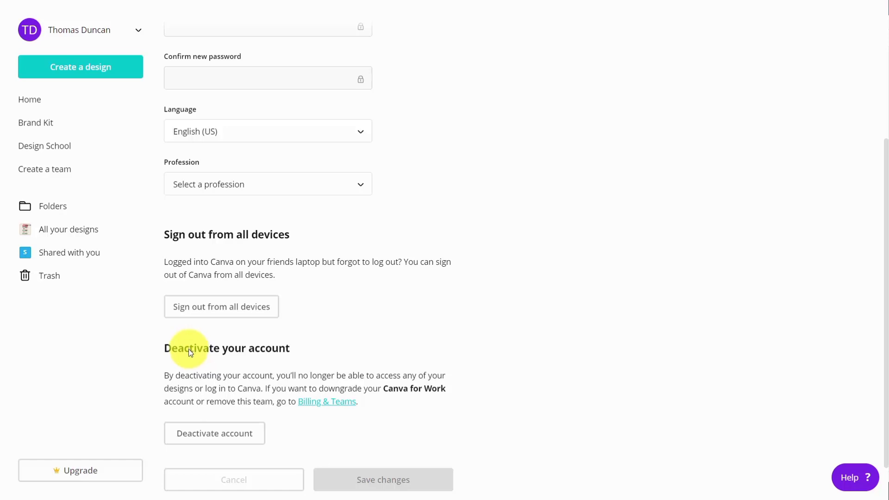
Go to the Brand Kit and add blue and purple (b544a6) brand colors to its color palette
click(143, 109)
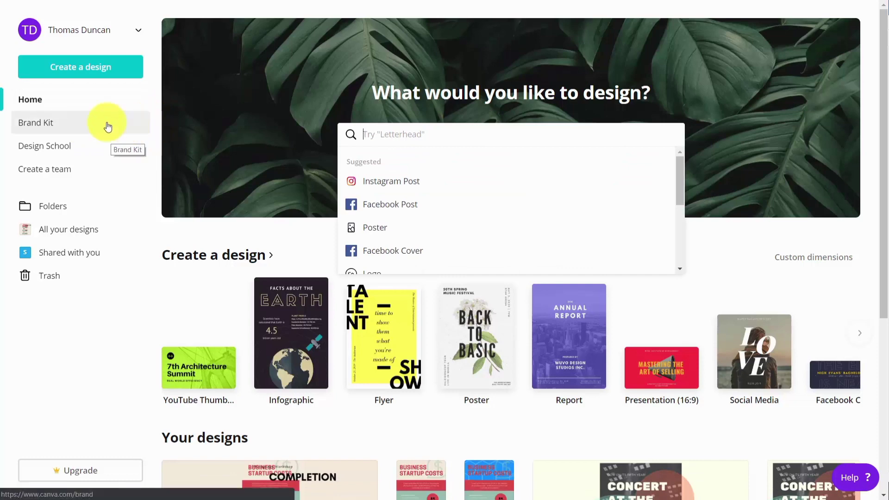
click(38, 125)
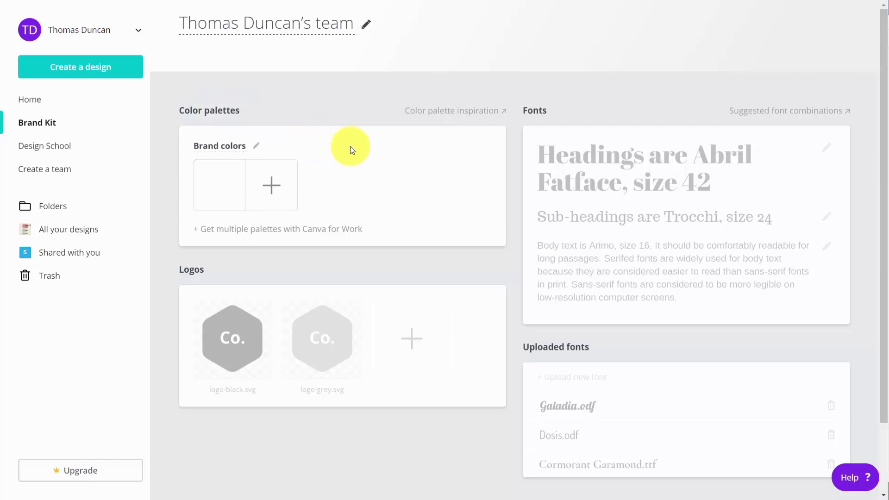
click(269, 184)
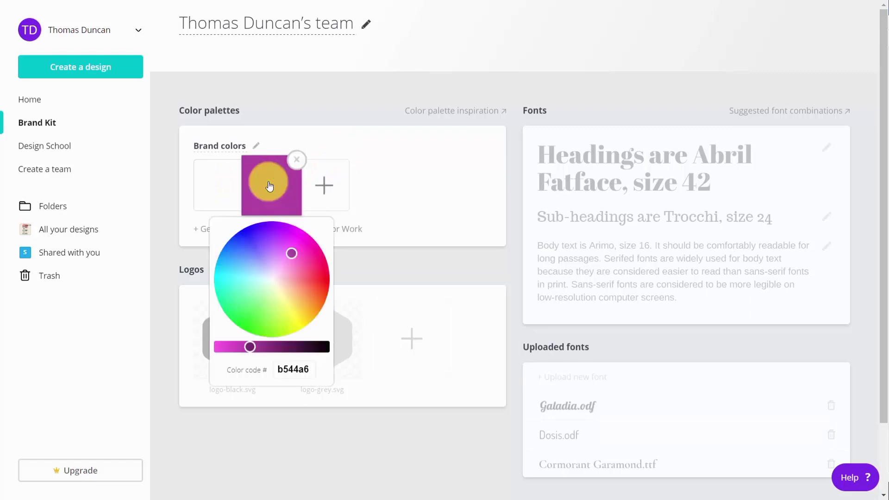
click(243, 184)
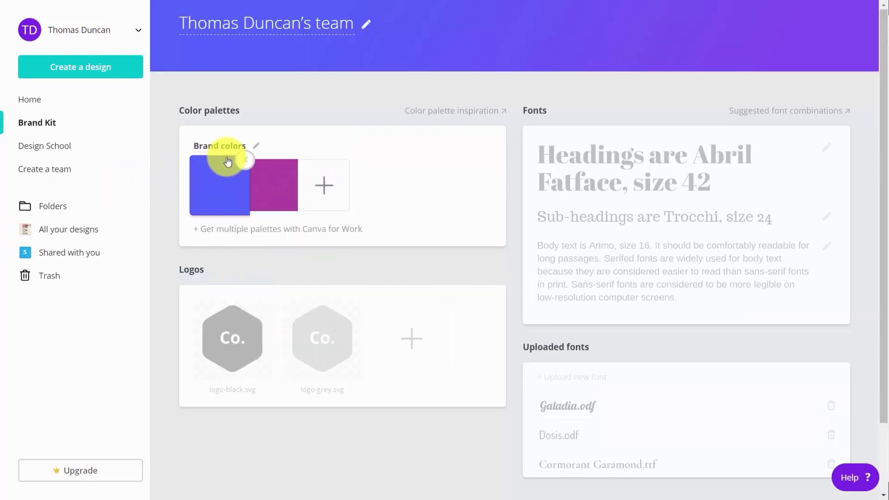
Add a third brand color, green a8c11a, to the palette and delete it again
click(323, 185)
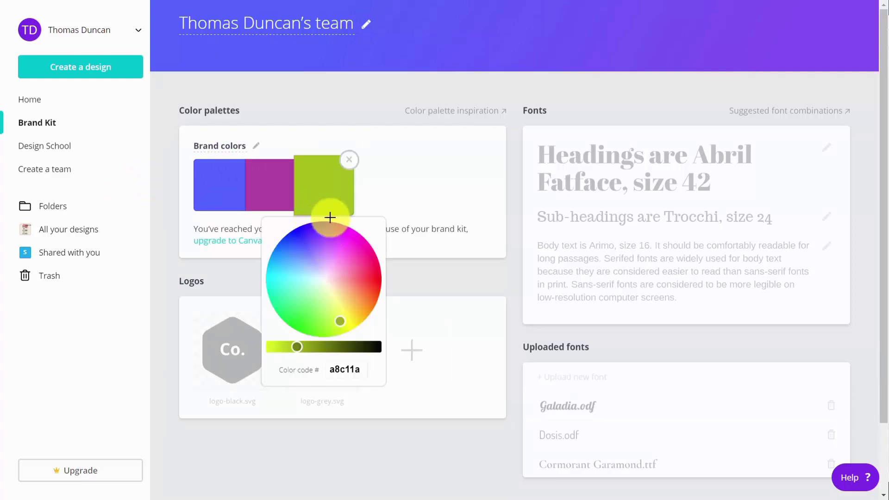
click(319, 98)
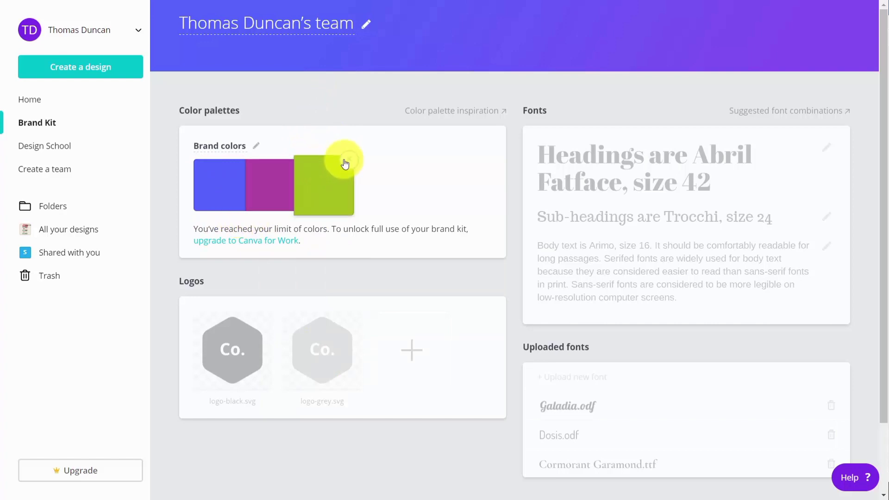
click(341, 155)
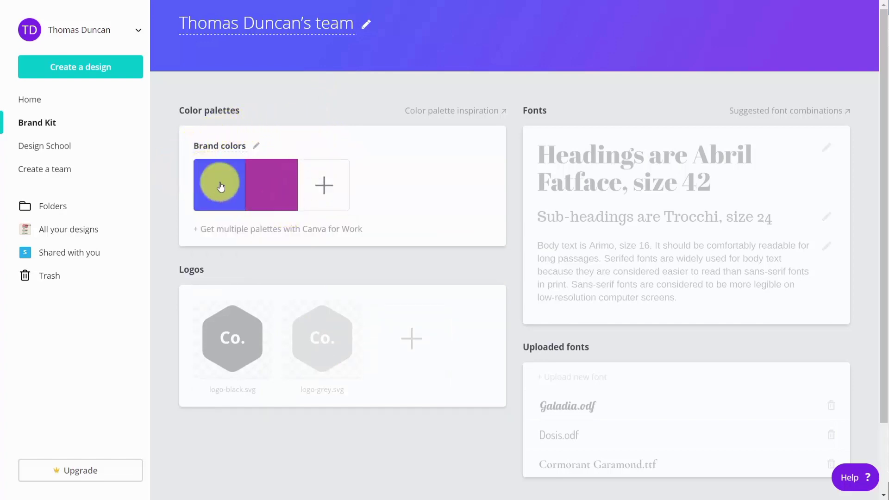
Examine the logo, brand font and uploaded font sections of the Brand Kit
scroll(356, 140, down, 2)
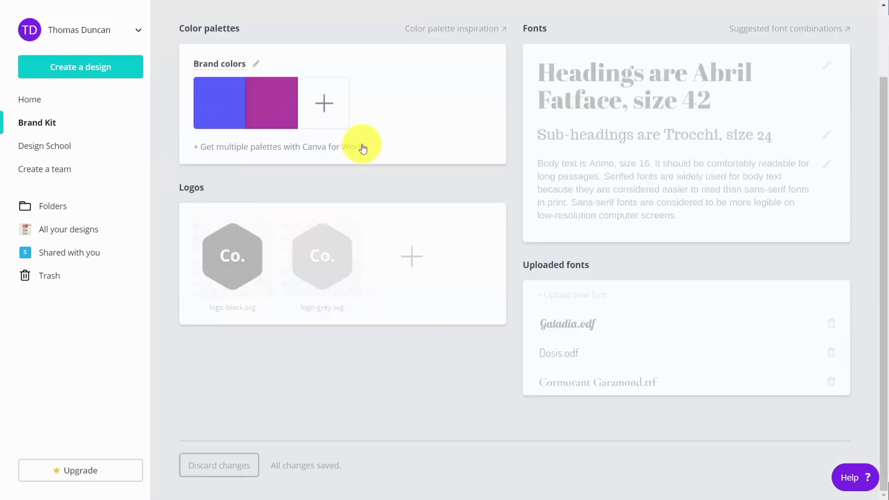
mouse_move(269, 190)
mouse_move(602, 110)
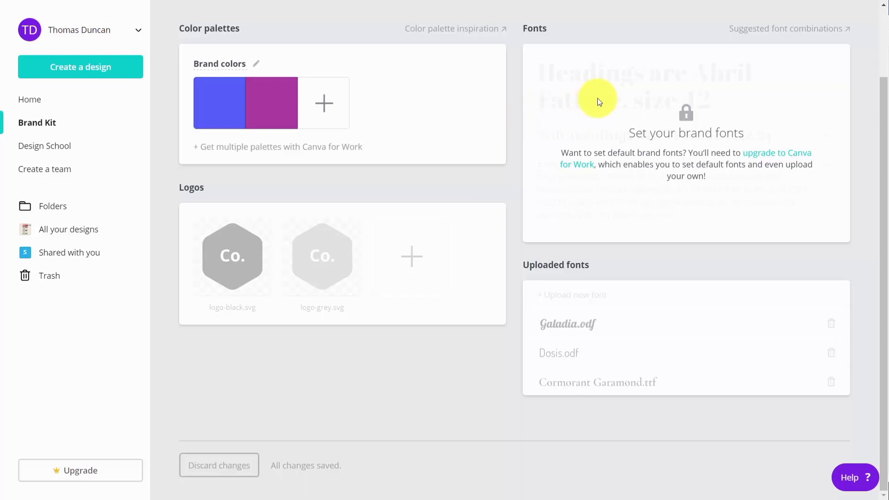
mouse_move(605, 301)
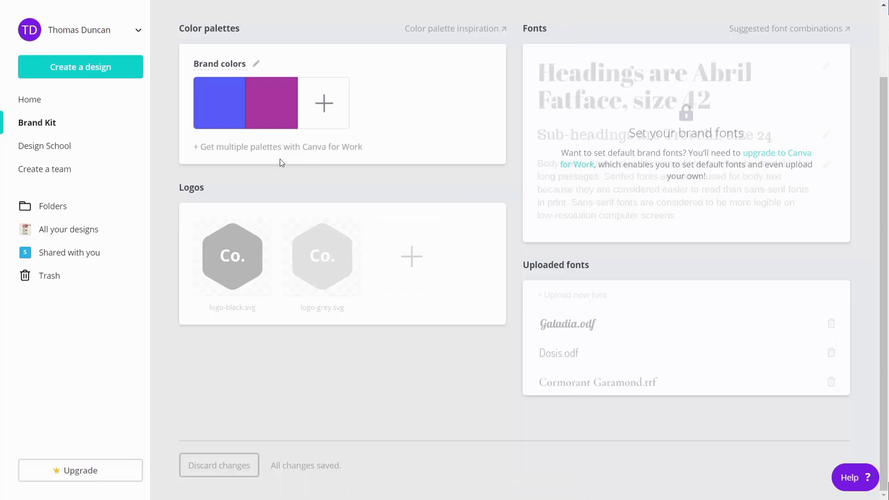
Create a team by entering two invitees' email addresses with the Member role and send the invitations
click(63, 172)
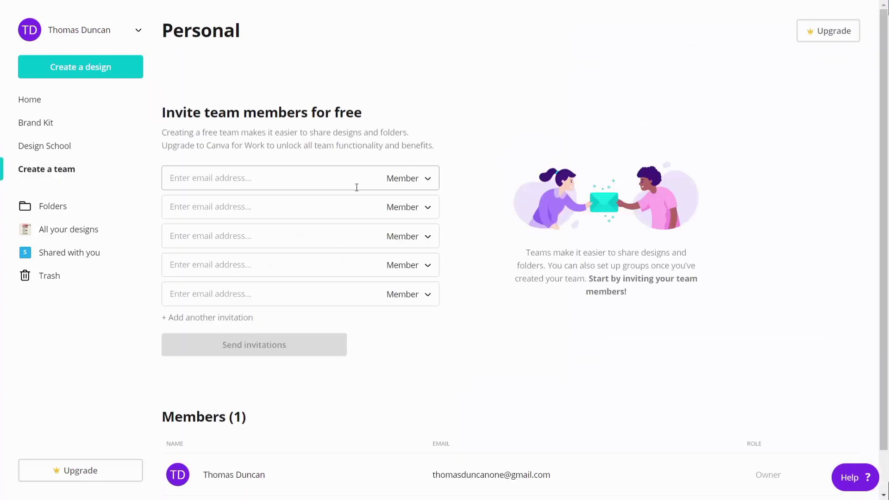
click(264, 179)
key(ctrl+v)
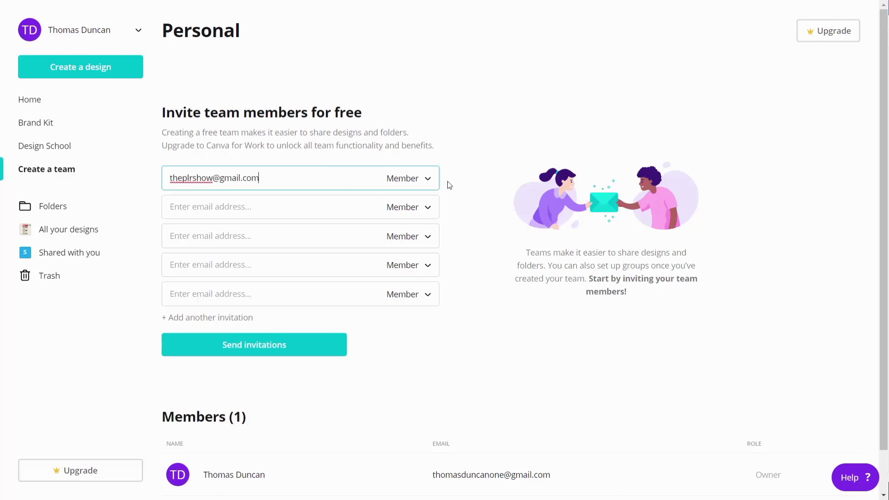
click(424, 181)
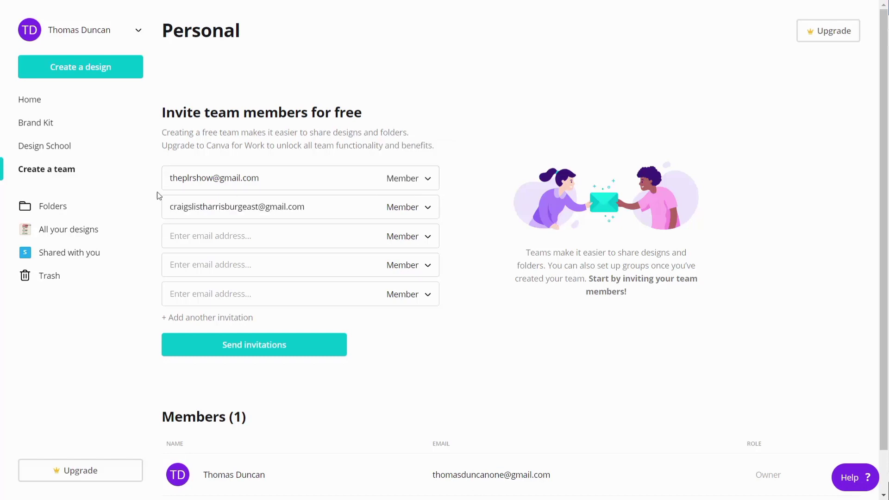
click(269, 345)
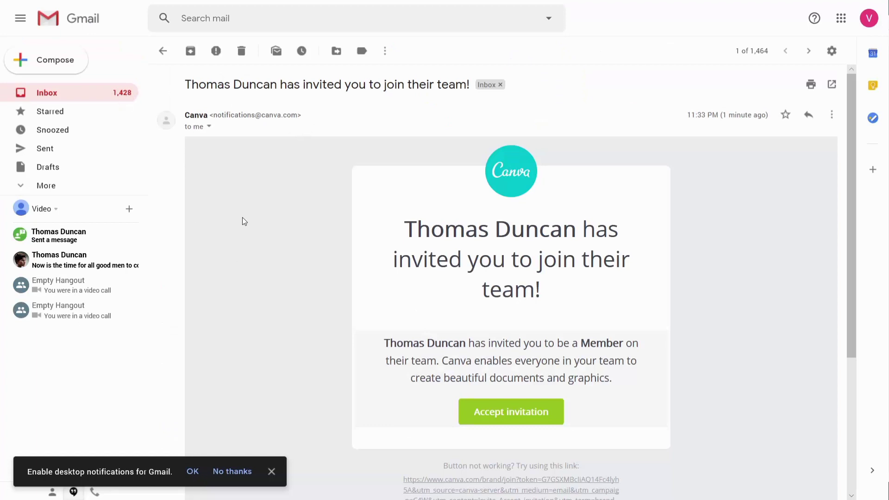
Accept the team invitation in Gmail and sign up for Small business (startup, blog) with the invitee's name, email and account password
click(495, 416)
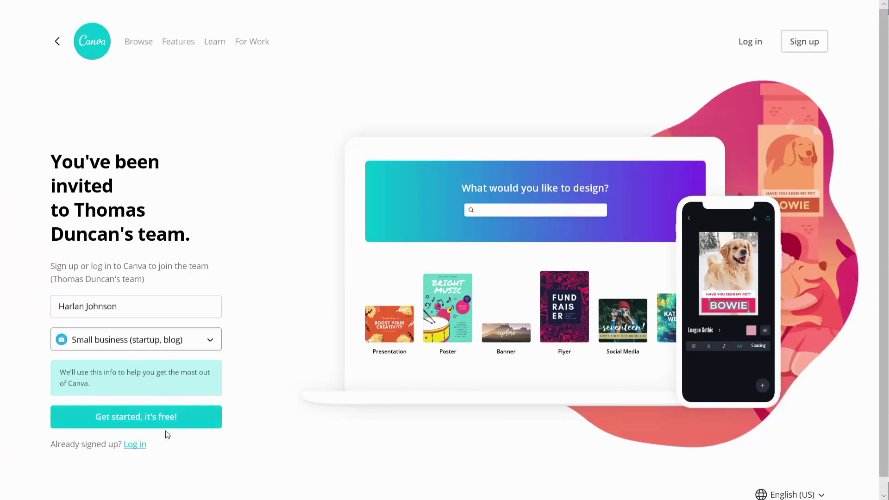
click(148, 417)
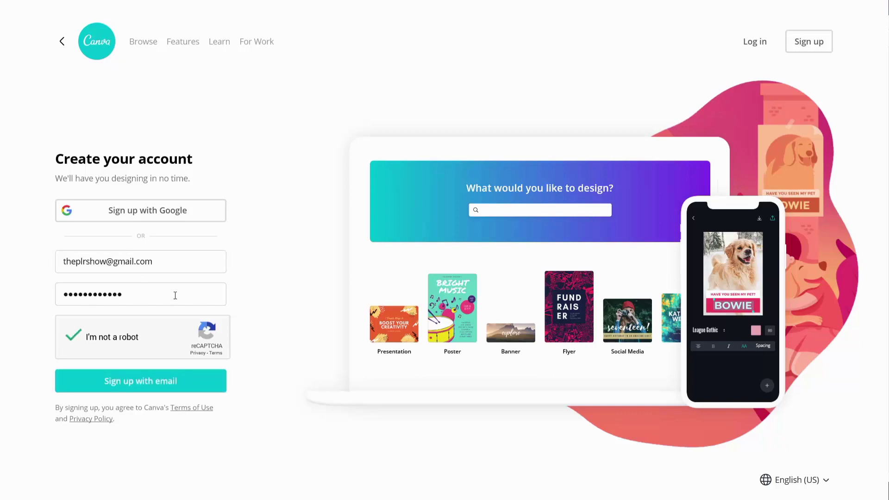
click(154, 379)
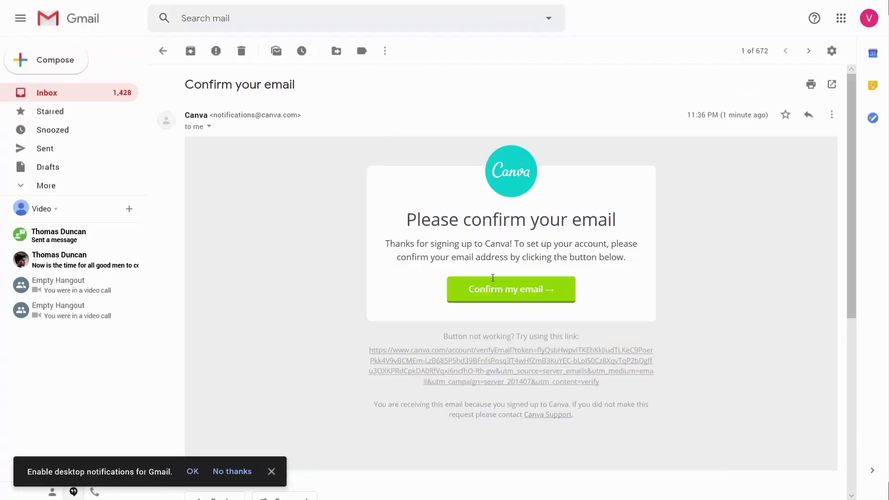
Confirm the new account's email address from the message in Gmail and show the Canva home page full screen
click(494, 288)
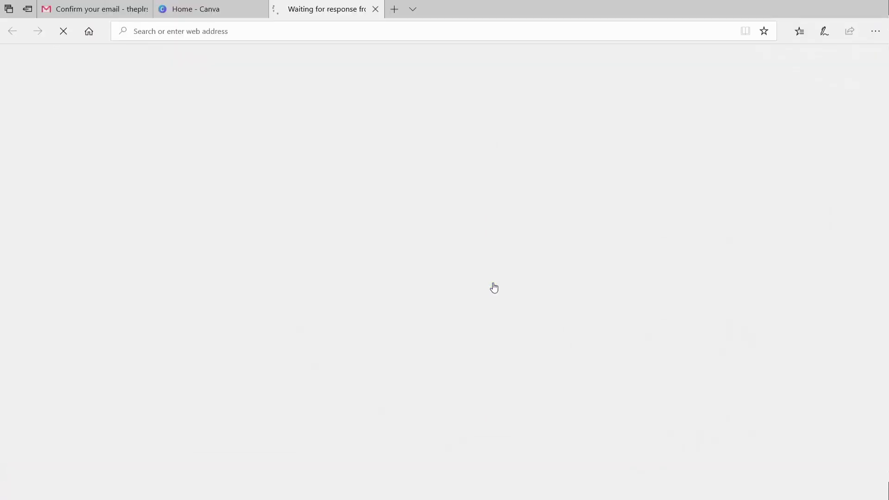
key(F11)
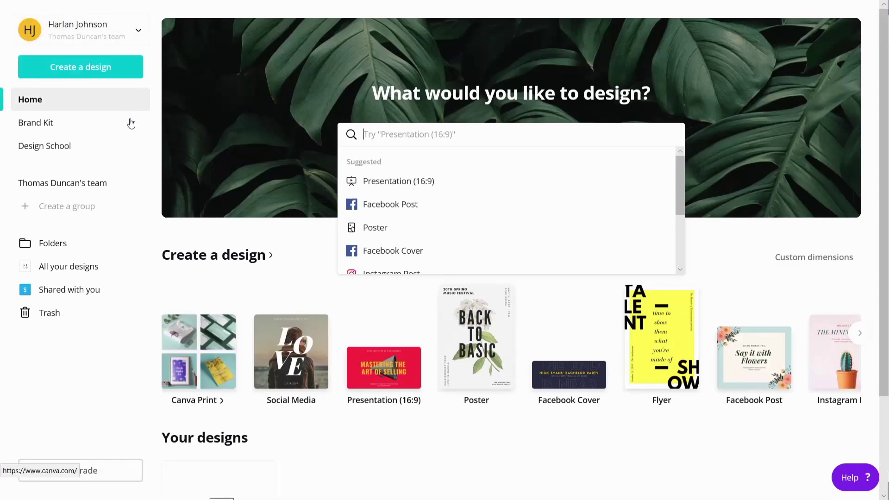
click(163, 173)
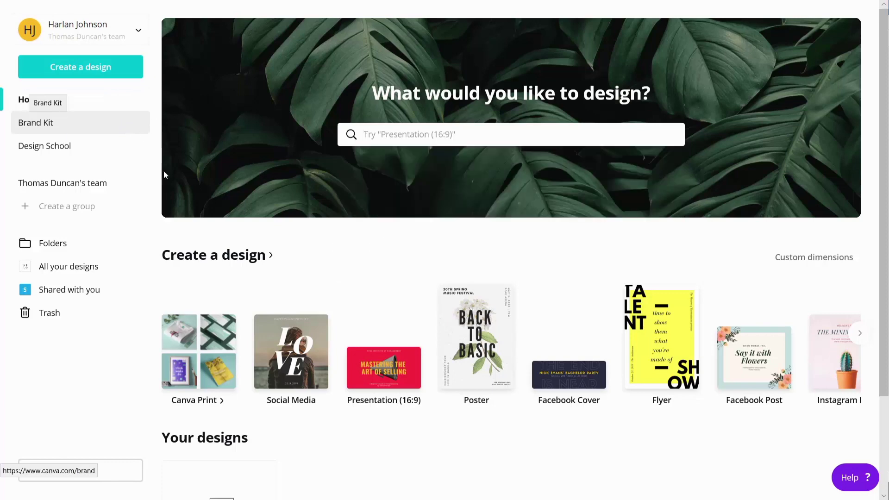
Go to the team's page and examine its list of all members in the owner's account
click(87, 210)
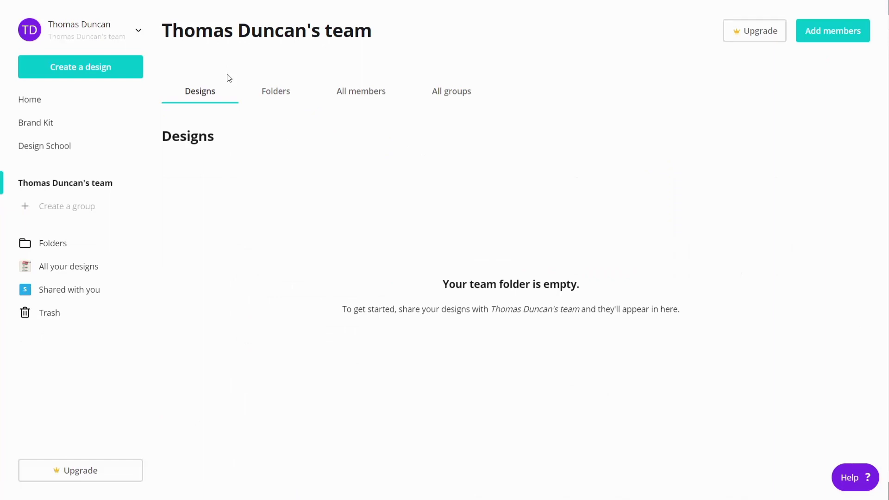
click(353, 94)
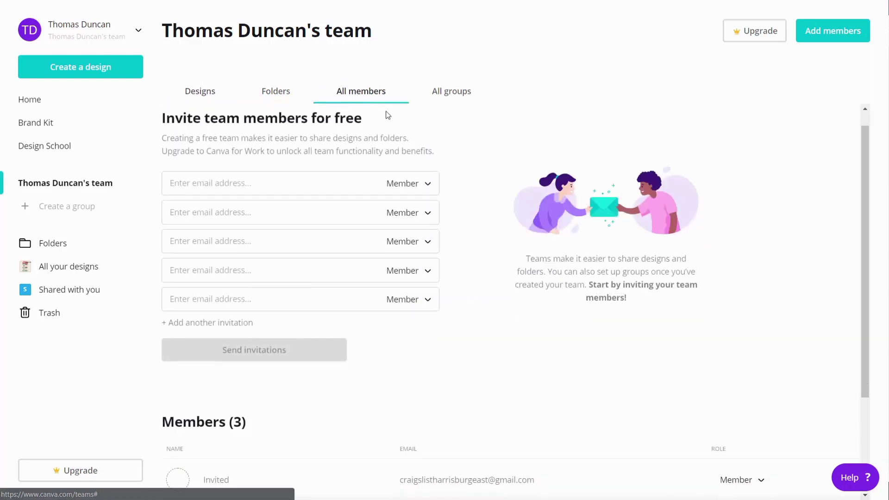
scroll(387, 118, down, 3)
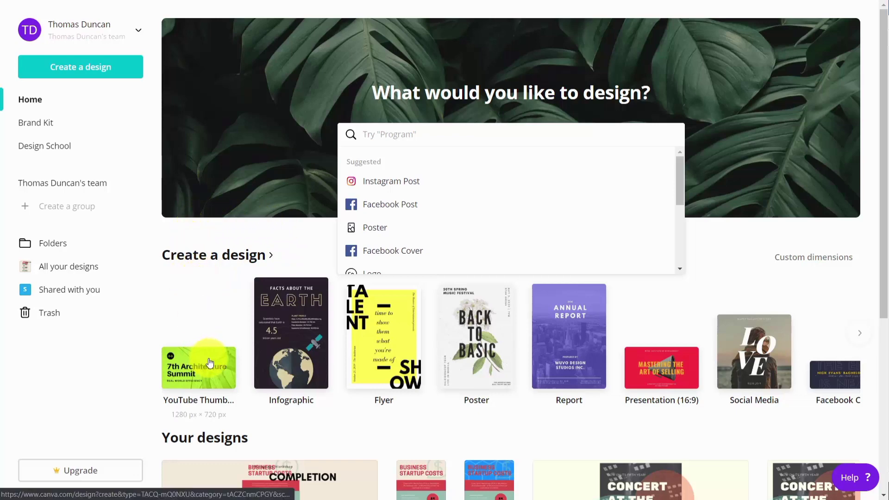
Open the full Create a design catalog and browse its design types from Social Media through Ads
click(228, 258)
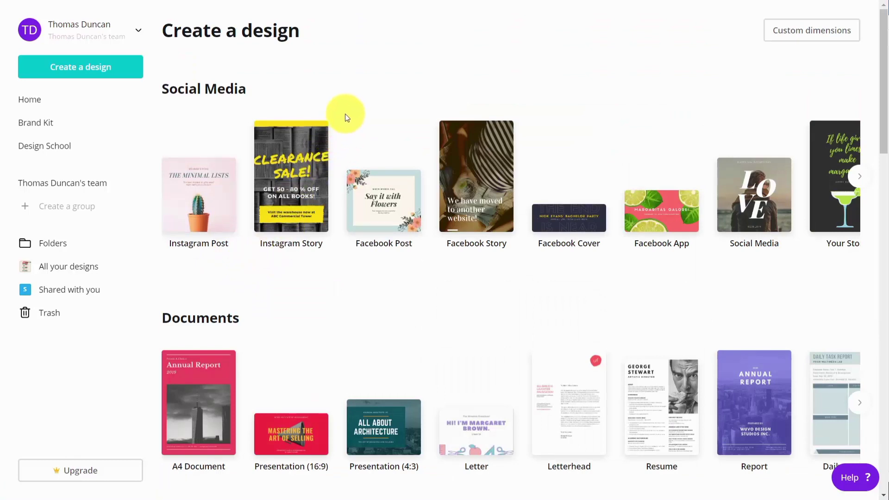
scroll(346, 115, down, 6)
scroll(343, 119, down, 10)
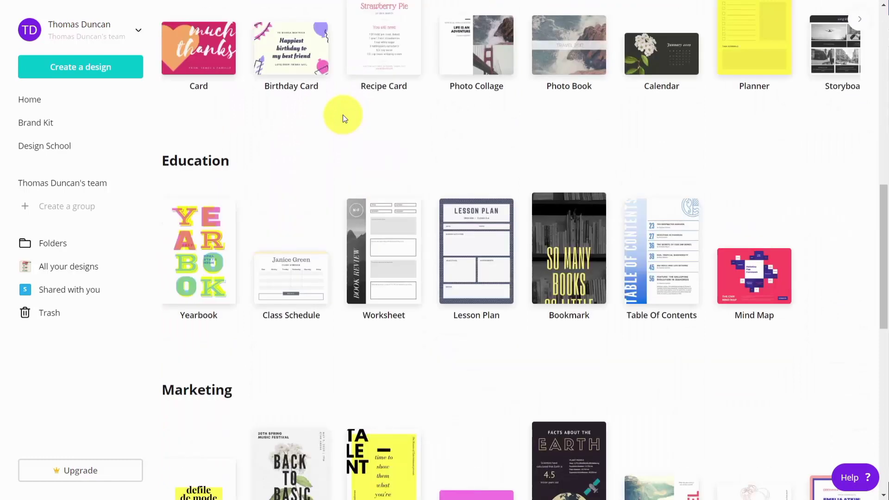
scroll(340, 120, down, 5)
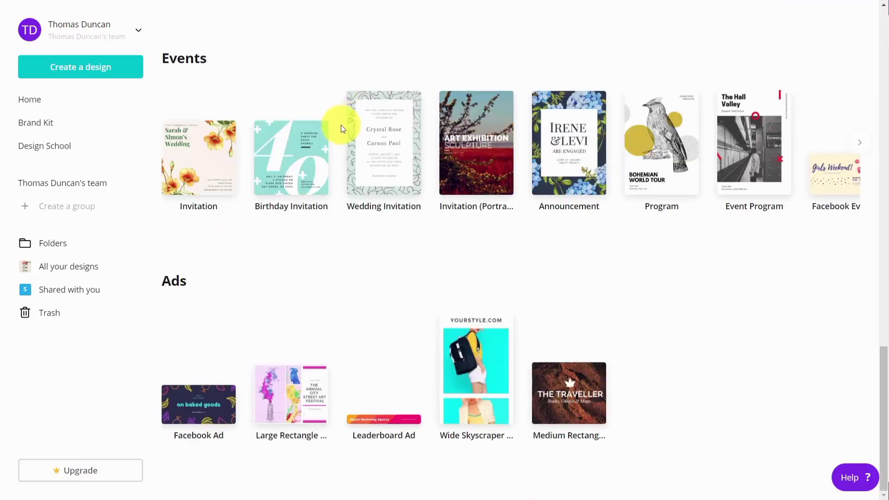
scroll(343, 128, up, 15)
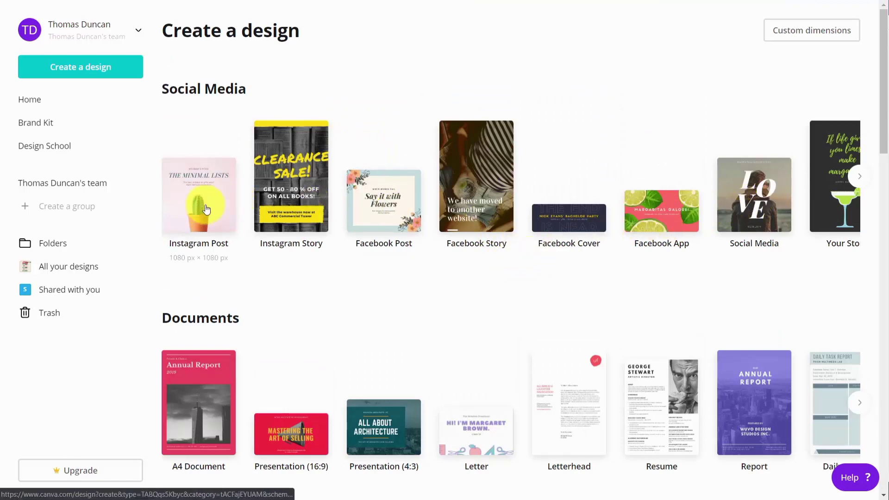
Create a blank Your Story design from the Social Media types and browse its available templates
click(859, 176)
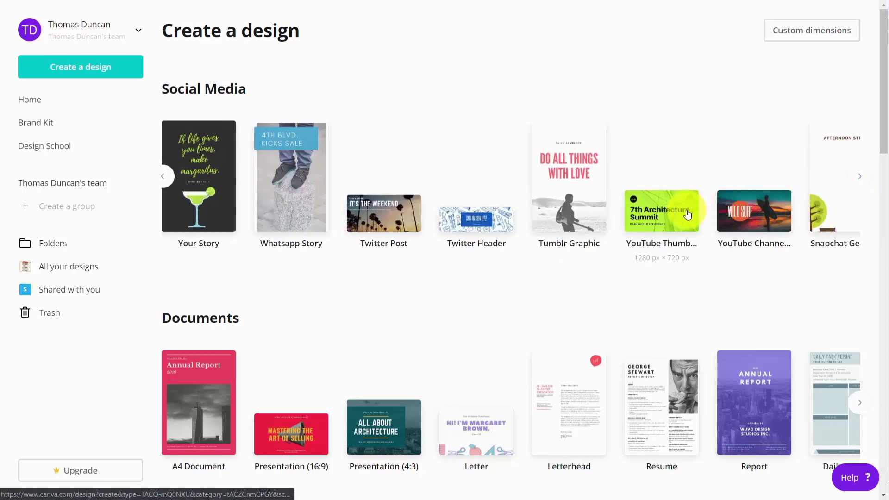
click(204, 170)
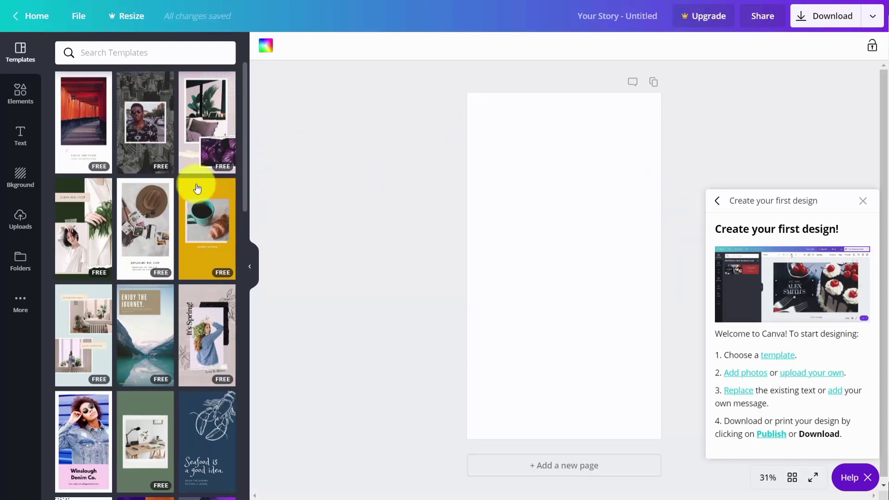
scroll(200, 187, down, 5)
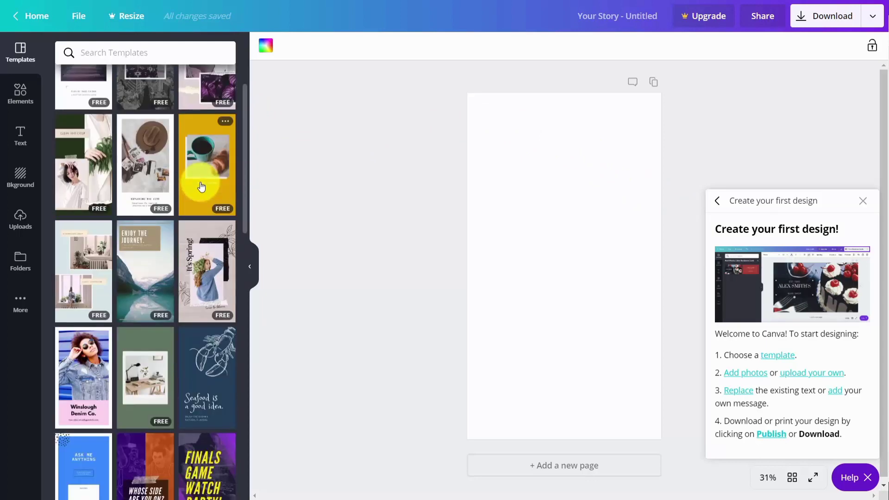
scroll(200, 187, down, 3)
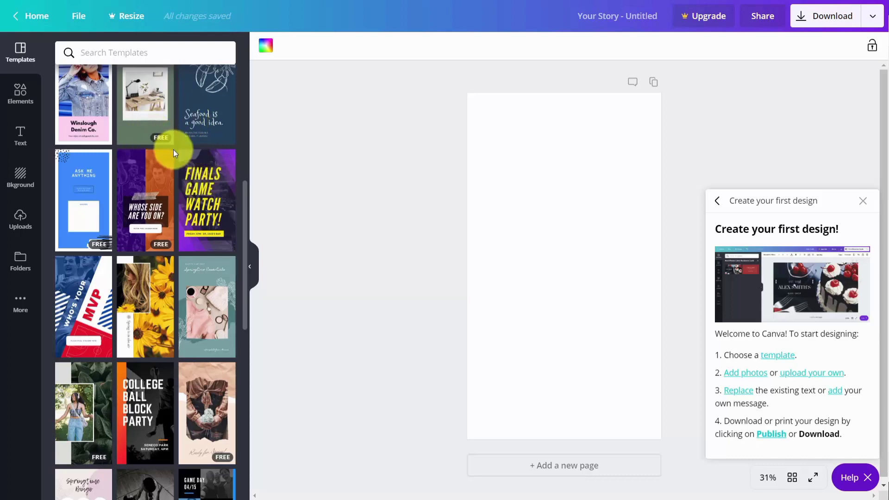
scroll(173, 149, up, 3)
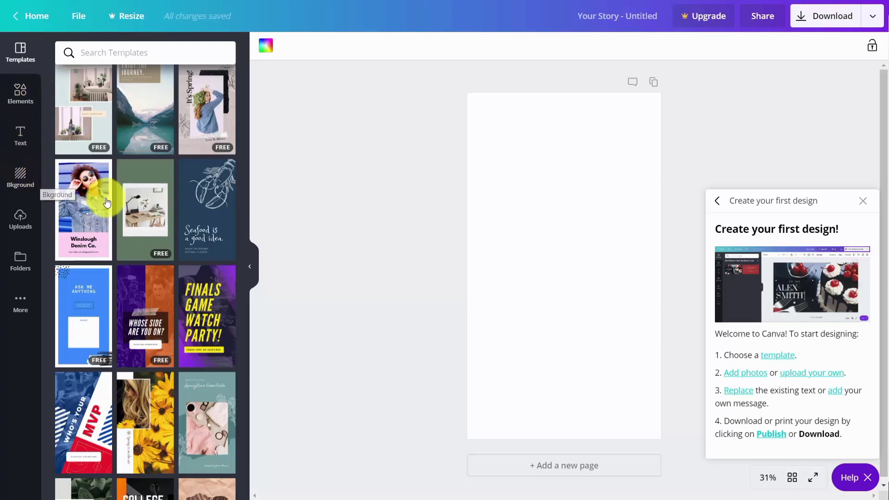
Return to the home page, search the design types for "facebook" and create a blank Facebook App design
click(37, 254)
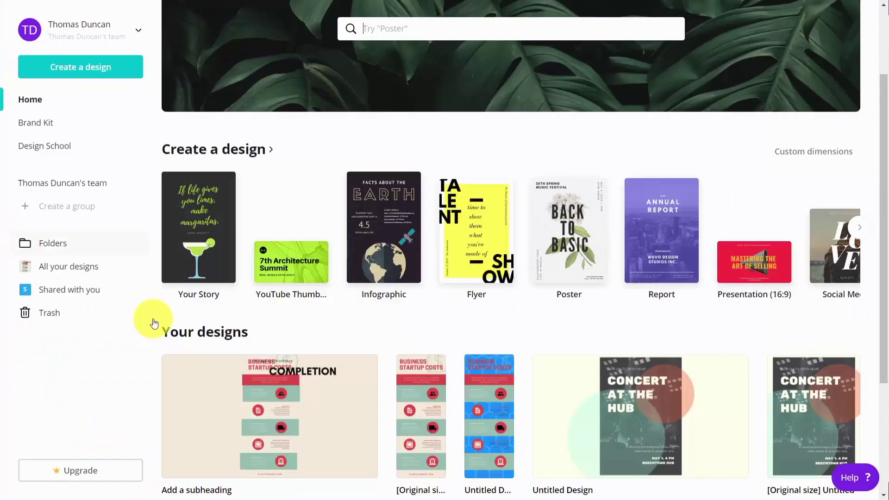
scroll(278, 324, down, 1)
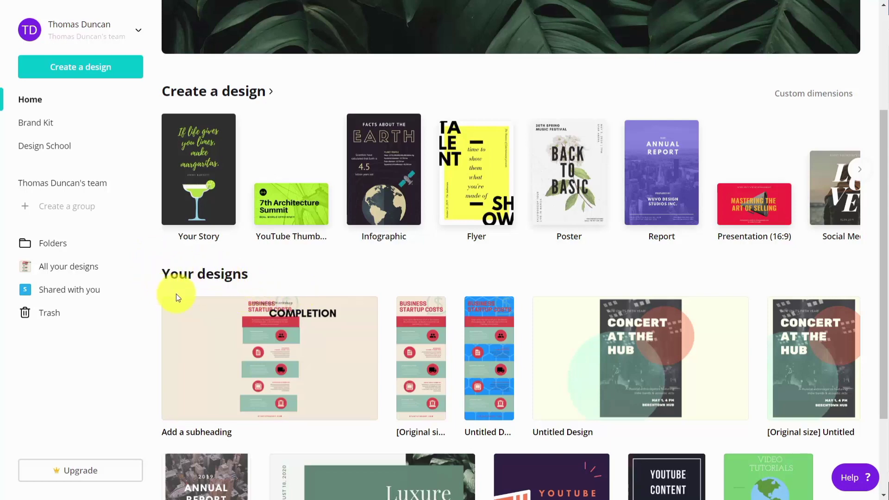
scroll(176, 293, up, 3)
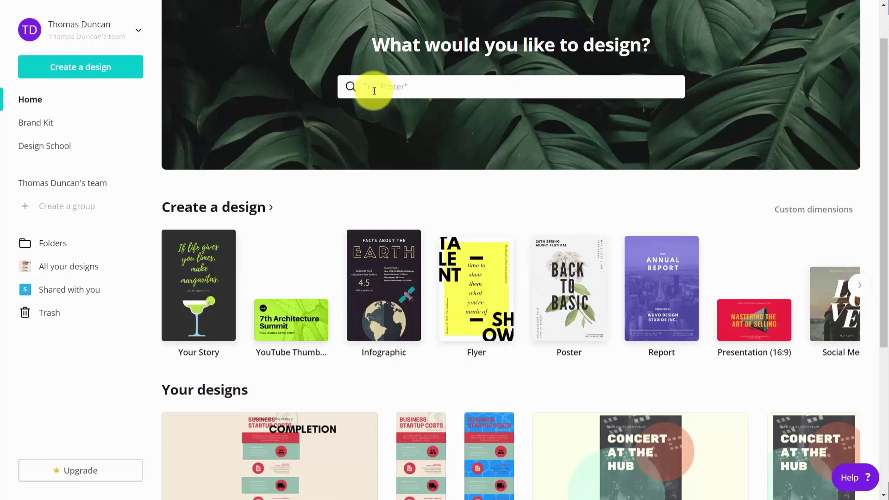
text(facebook)
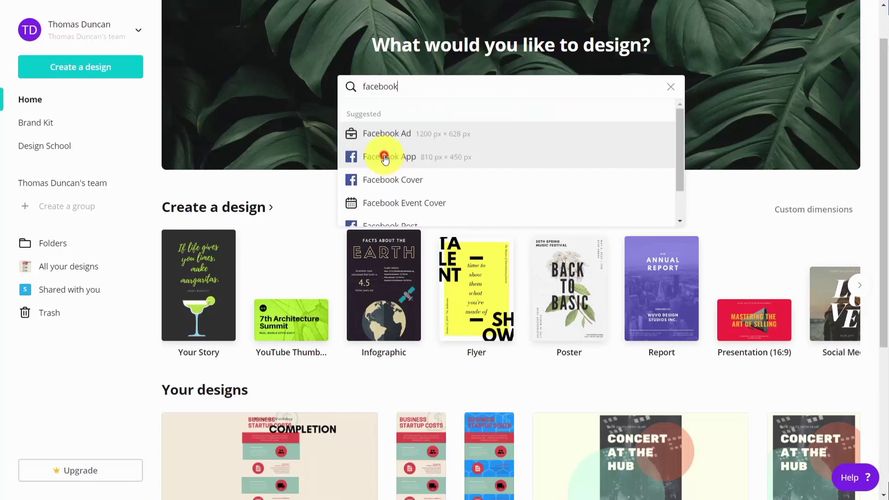
click(384, 158)
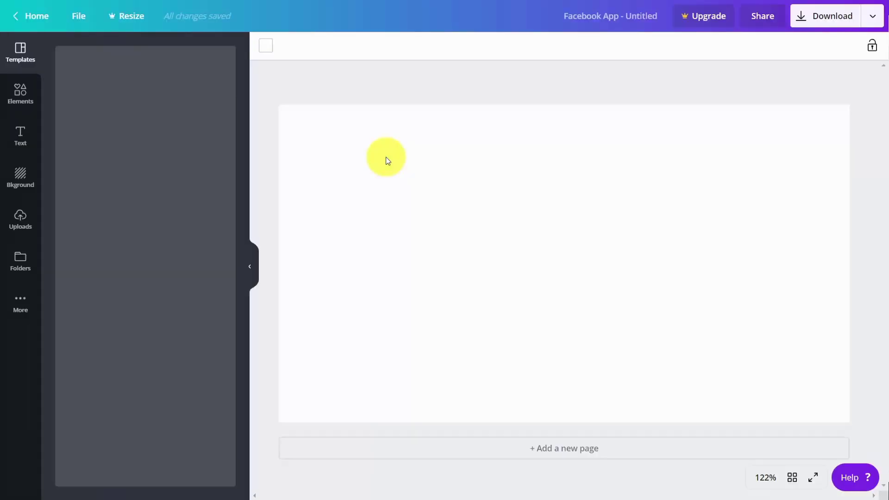